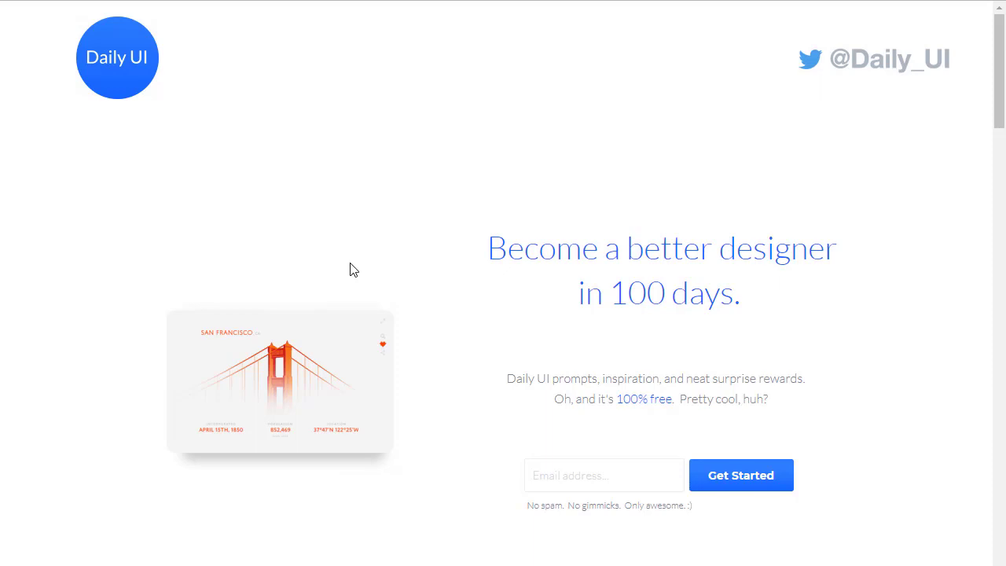
# Step: Subscribe to Daily UI by entering your email address and submitting it
pyautogui.scroll(-1, 421, 302)
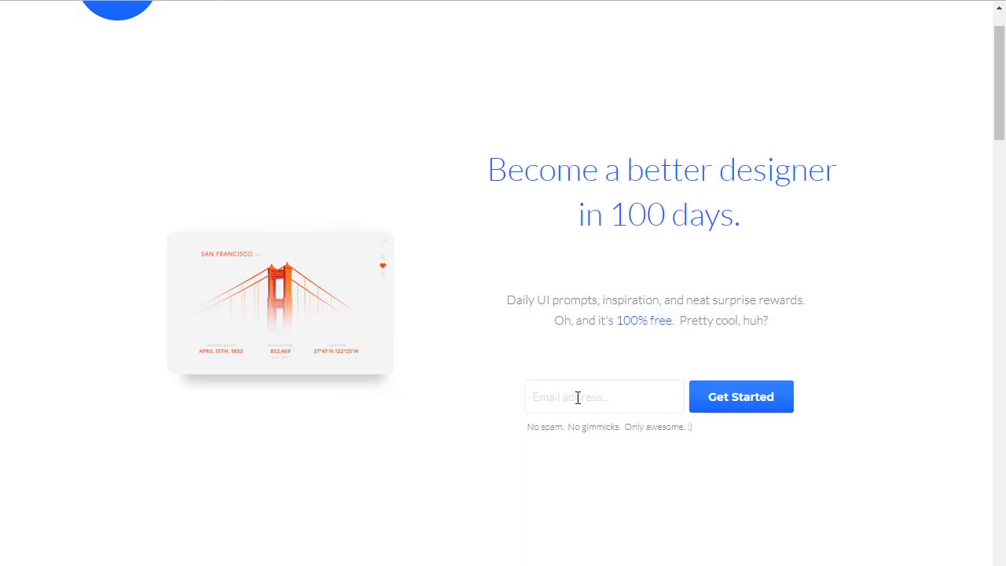
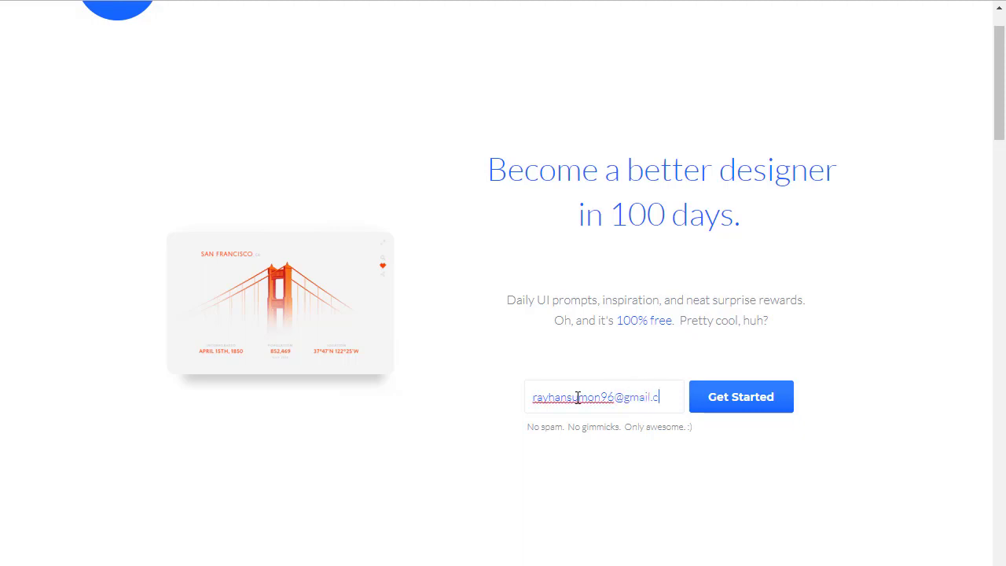
pyautogui.click(759, 416)
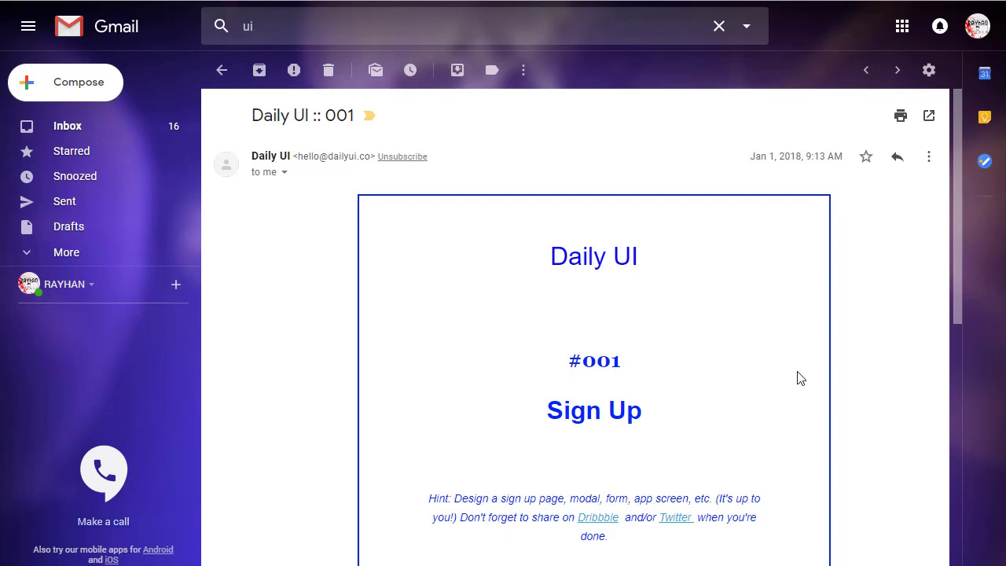
# Step: Scroll through the Daily UI 001 email to read the Sign Up challenge brief
pyautogui.scroll(-3, 405, 343)
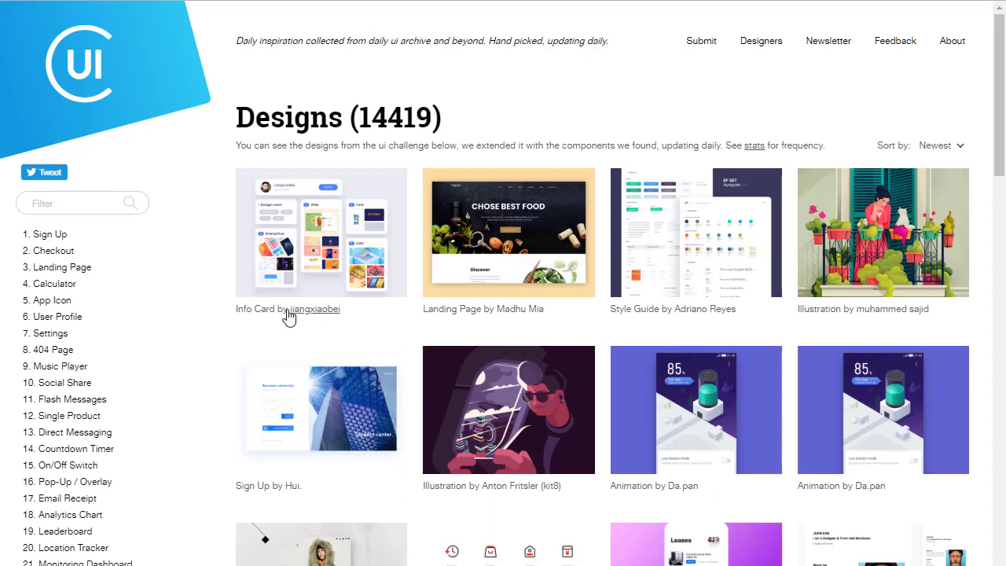
# Step: Filter Collect UI to the '1. Sign Up' category of 328 designs
pyautogui.scroll(-1, 58, 385)
pyautogui.scroll(1, 58, 385)
pyautogui.scroll(-2, 56, 449)
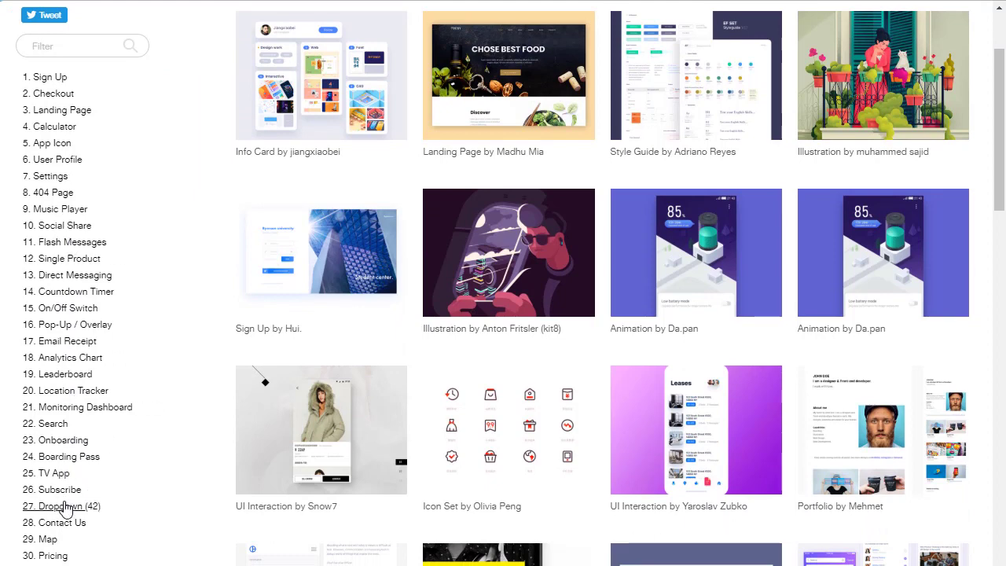
pyautogui.scroll(2, 48, 291)
pyautogui.scroll(-1, 71, 424)
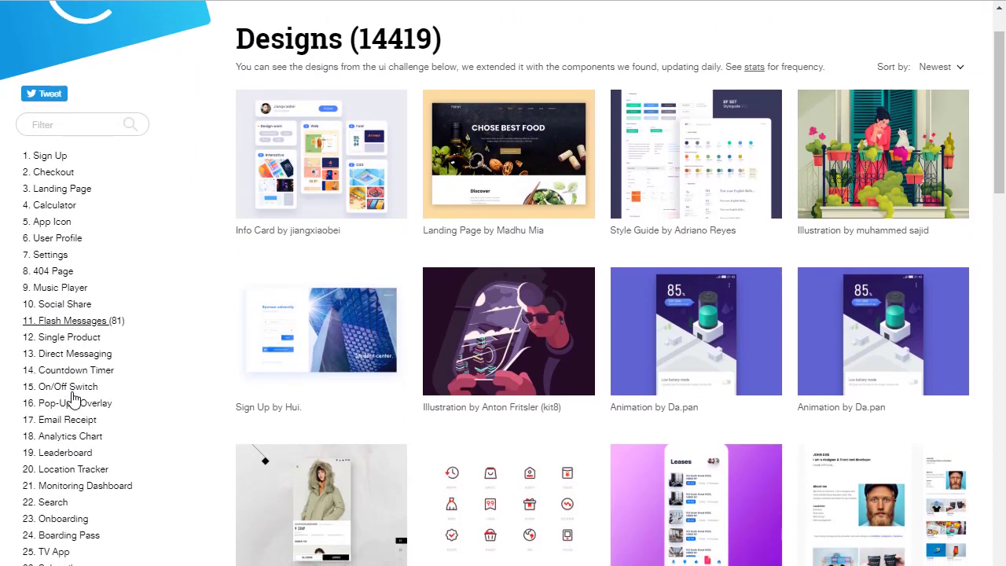
pyautogui.scroll(1, 74, 460)
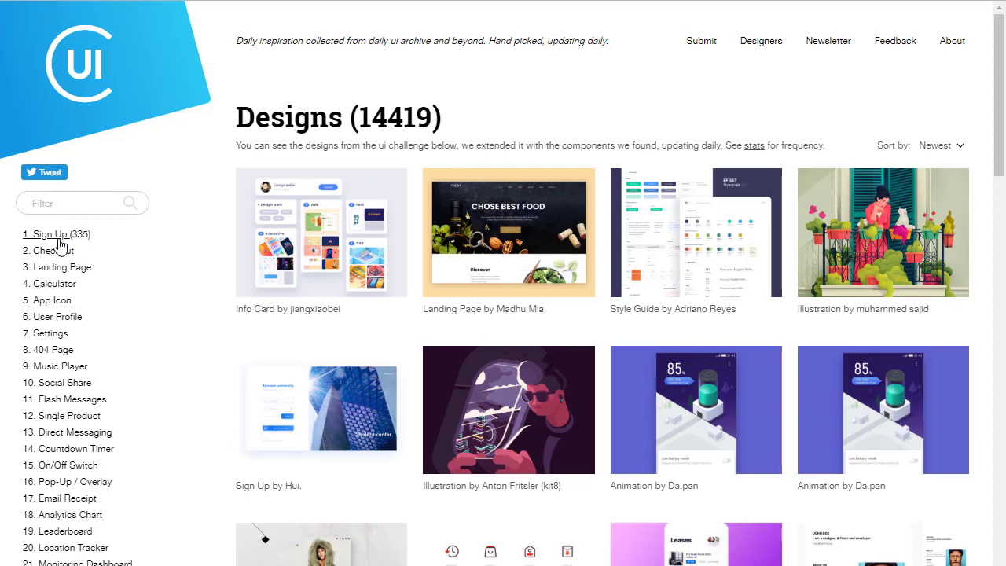
pyautogui.click(60, 239)
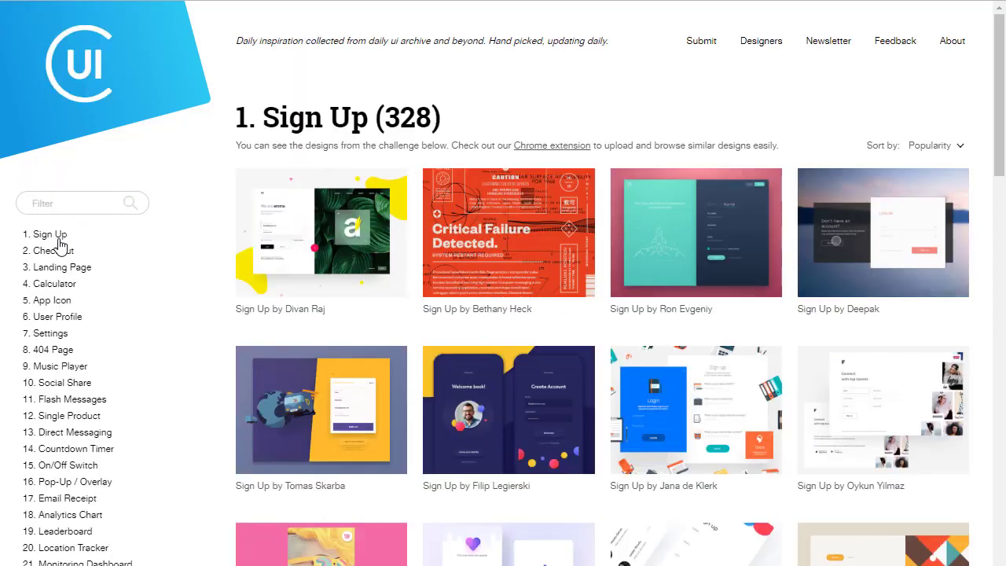
# Step: Browse the Sign Up design thumbnails, then return to the Photoshop document
pyautogui.scroll(-3, 586, 385)
pyautogui.scroll(-2, 586, 385)
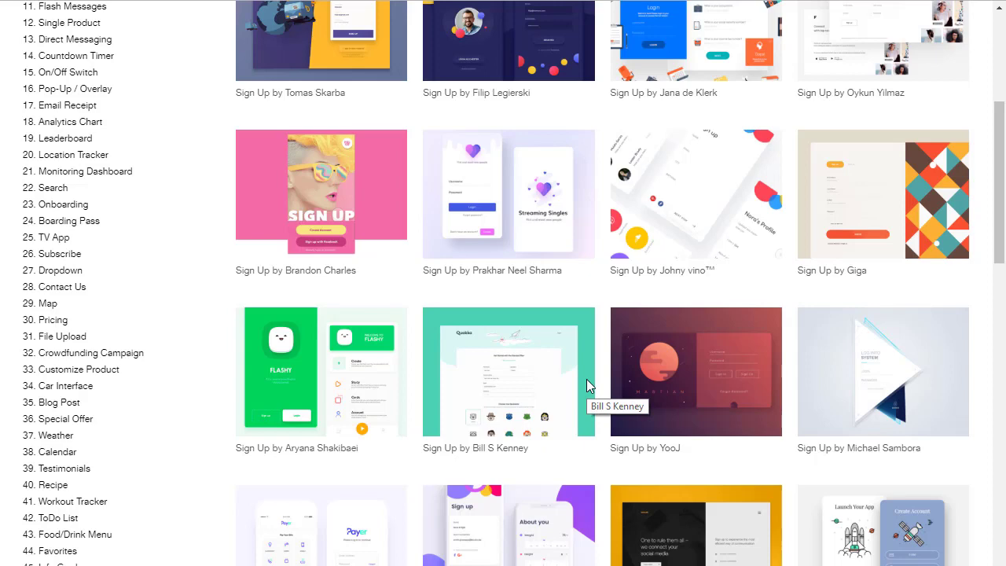
pyautogui.scroll(-2, 586, 379)
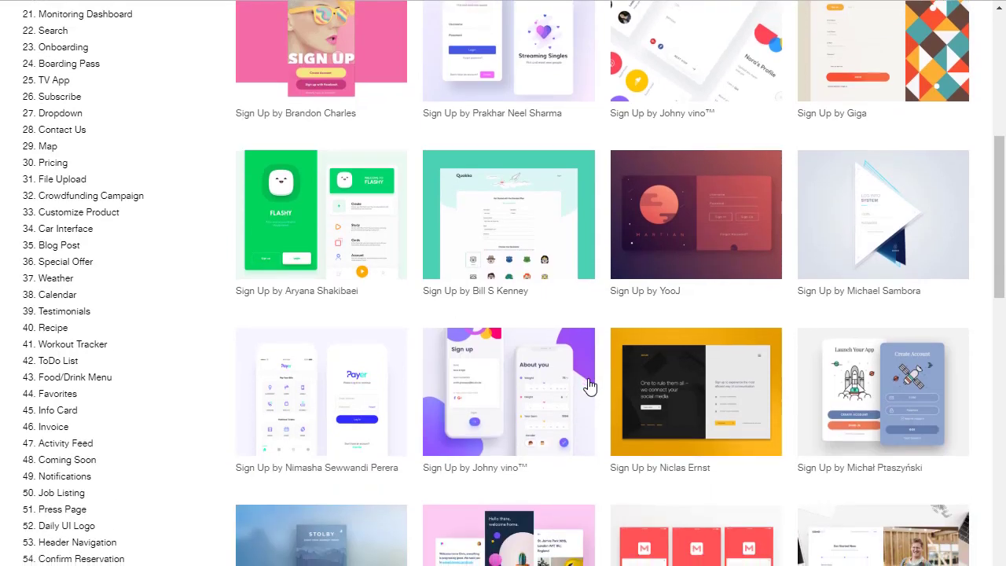
pyautogui.scroll(-3, 589, 385)
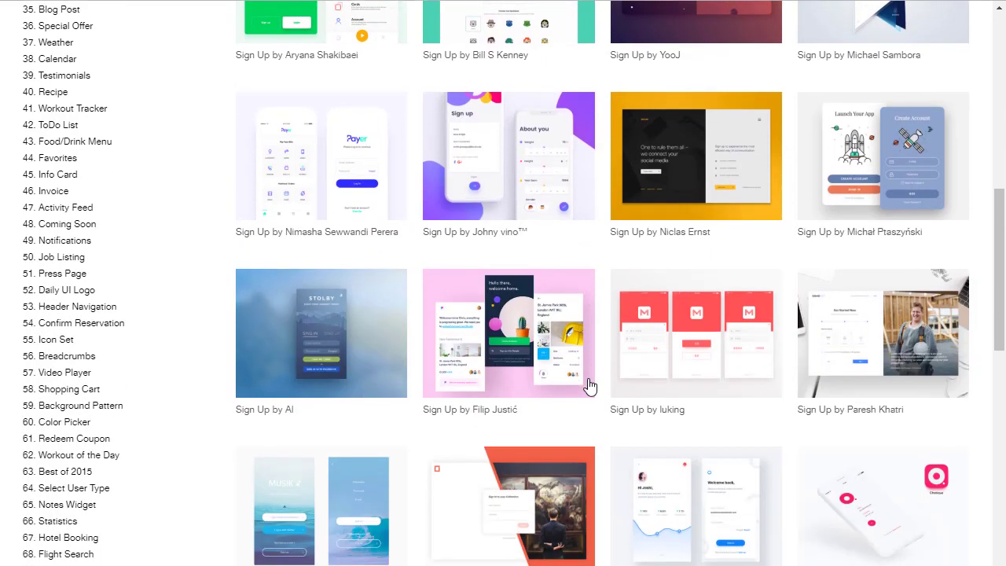
pyautogui.scroll(-1, 609, 455)
pyautogui.scroll(-4, 609, 456)
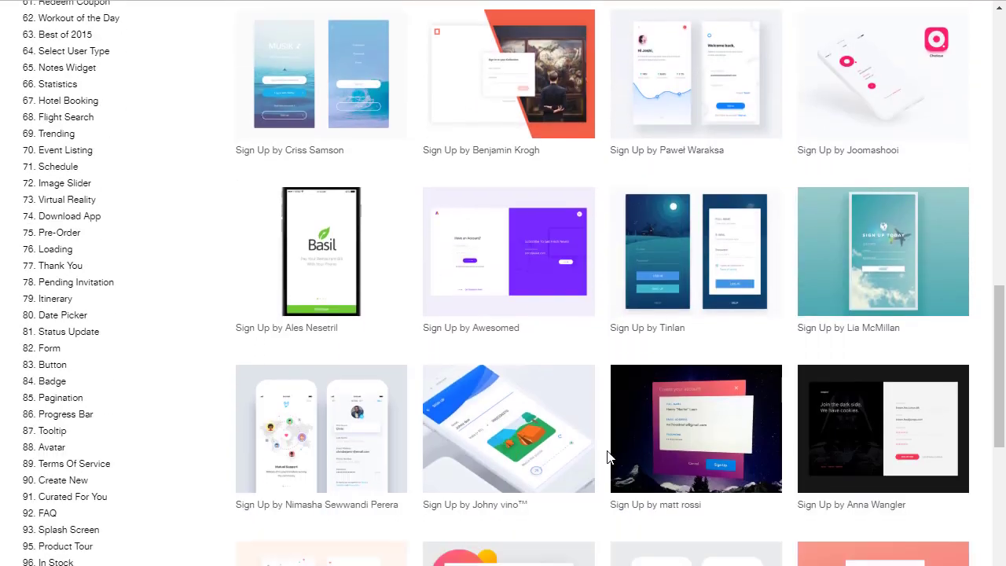
pyautogui.scroll(-2, 607, 456)
pyautogui.scroll(-2, 607, 456)
pyautogui.scroll(3, 607, 456)
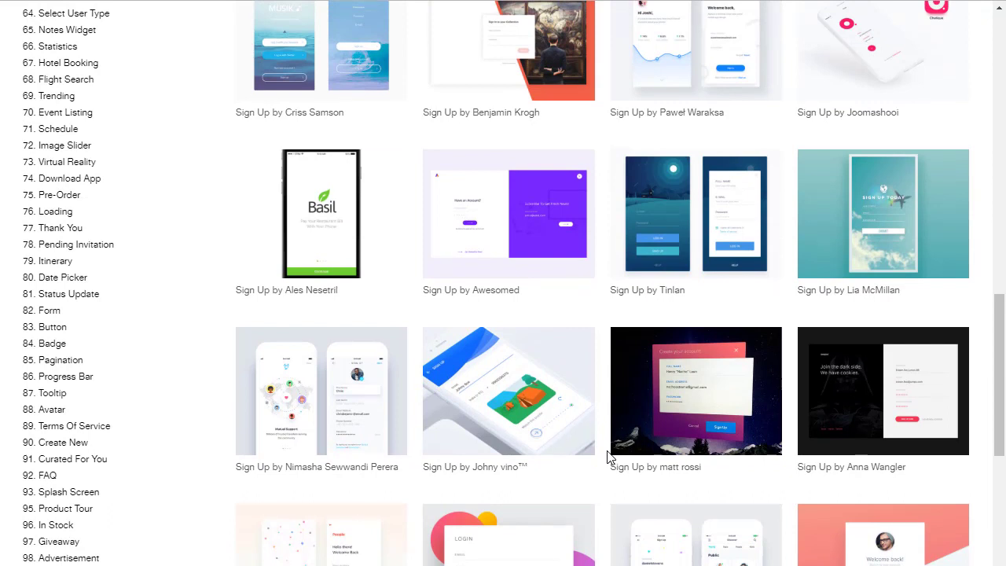
pyautogui.scroll(-4, 601, 450)
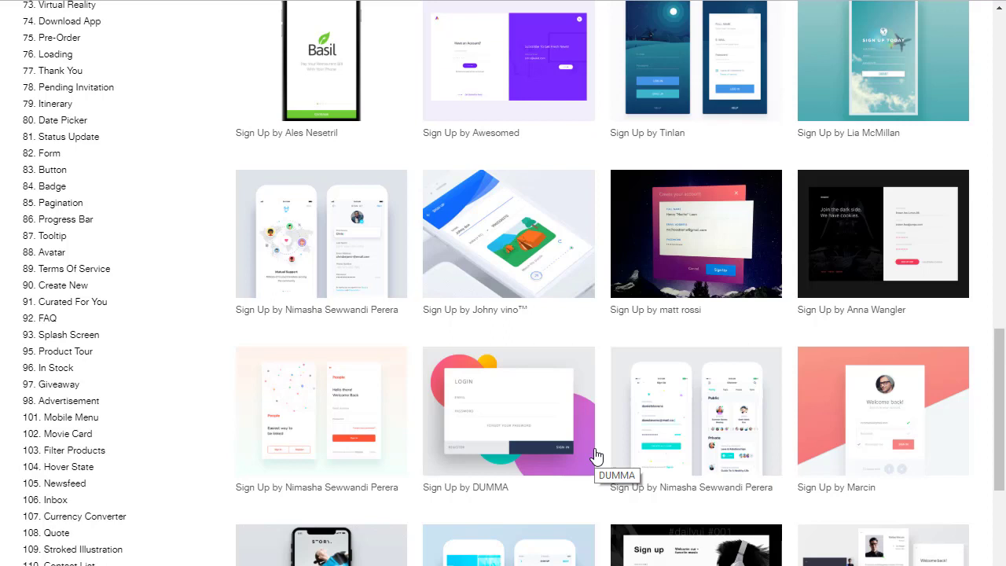
pyautogui.scroll(-2, 594, 456)
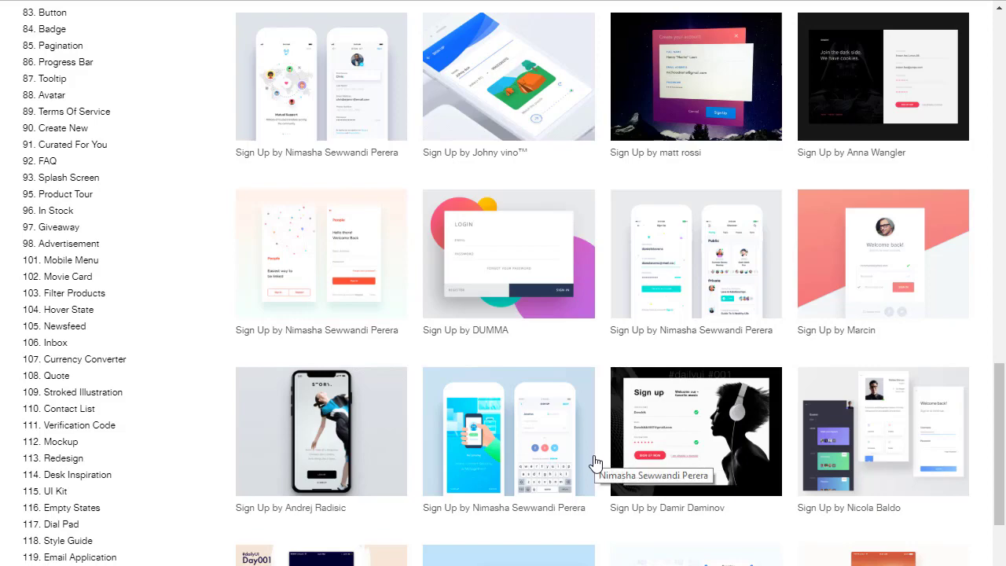
pyautogui.click(251, 556)
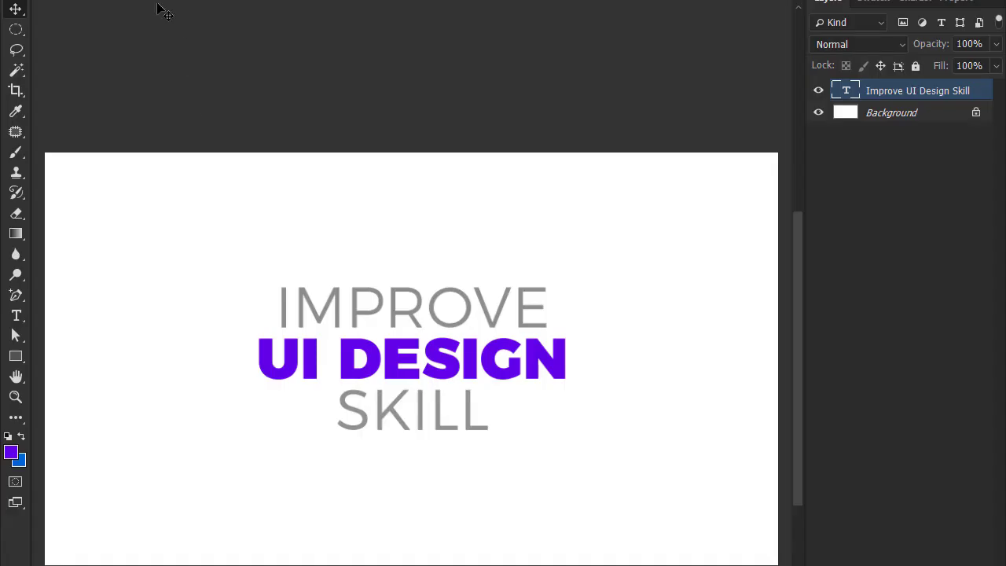
# Step: Delete the Improve UI Design Skill text and draw a 455 × 793 px purple rectangle on the right
pyautogui.press('Delete')
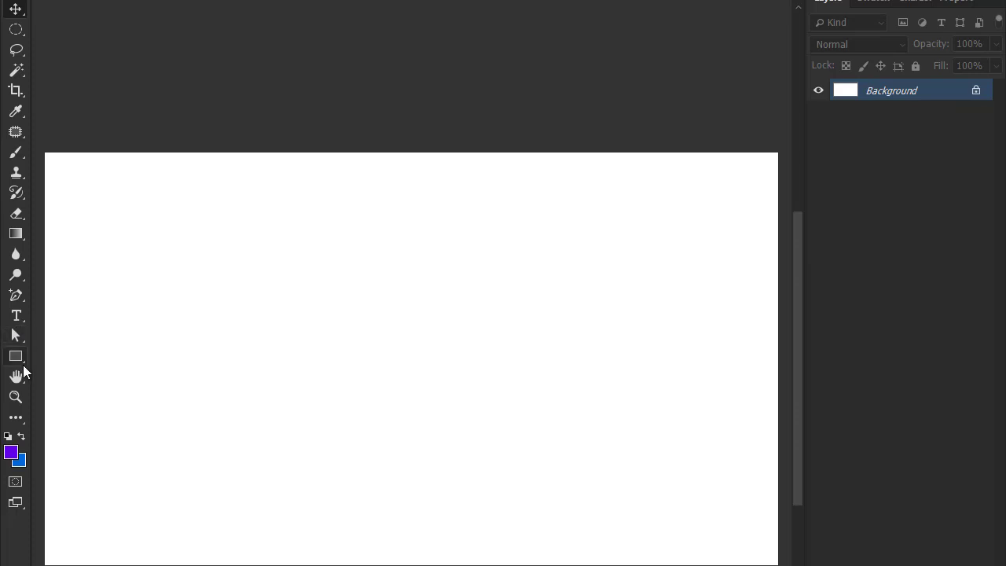
pyautogui.click(22, 363)
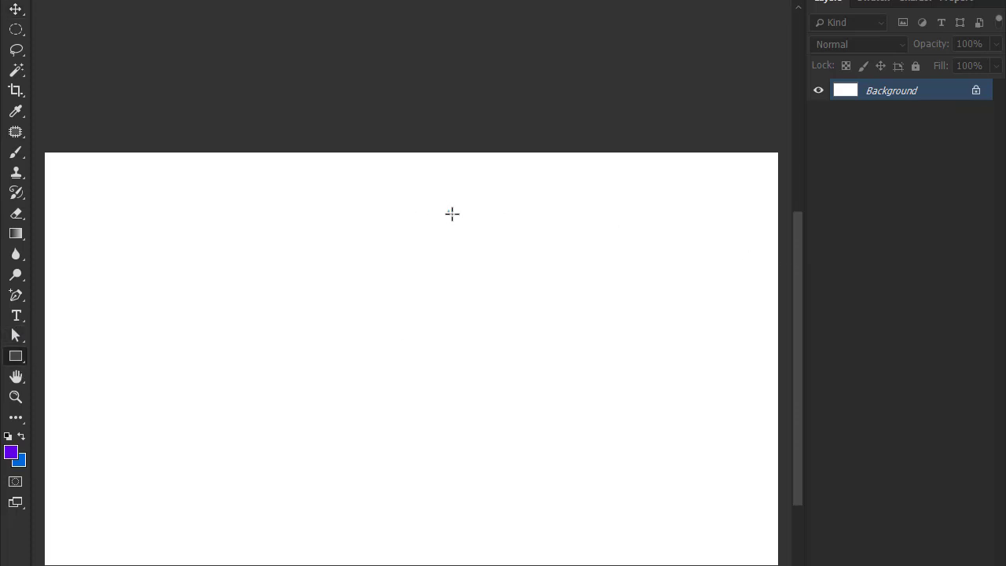
pyautogui.moveTo(448, 210)
pyautogui.mouseDown()
pyautogui.moveTo(632, 500)
pyautogui.moveTo(623, 503)
pyautogui.mouseUp()
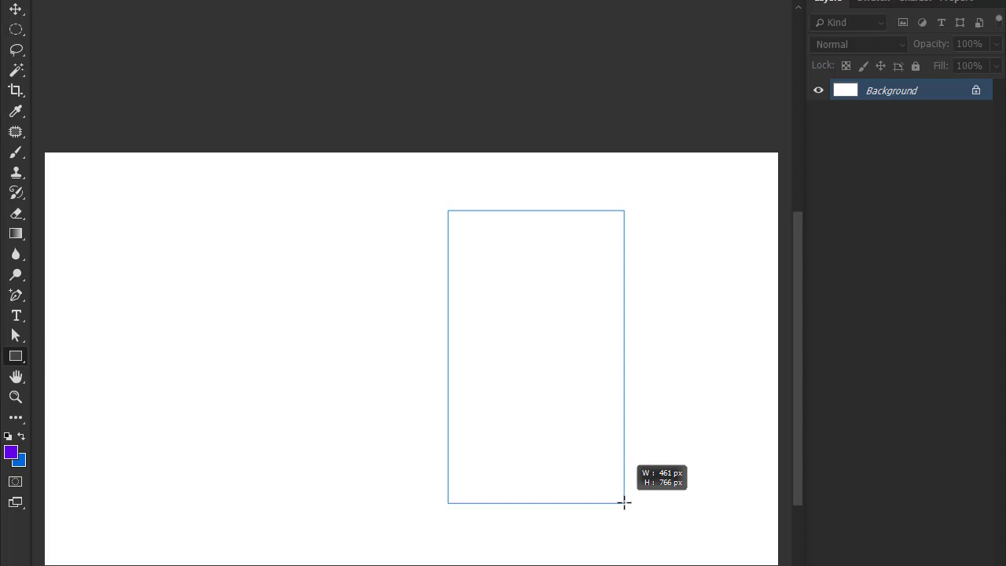
pyautogui.moveTo(624, 503); pyautogui.dragTo(621, 512)
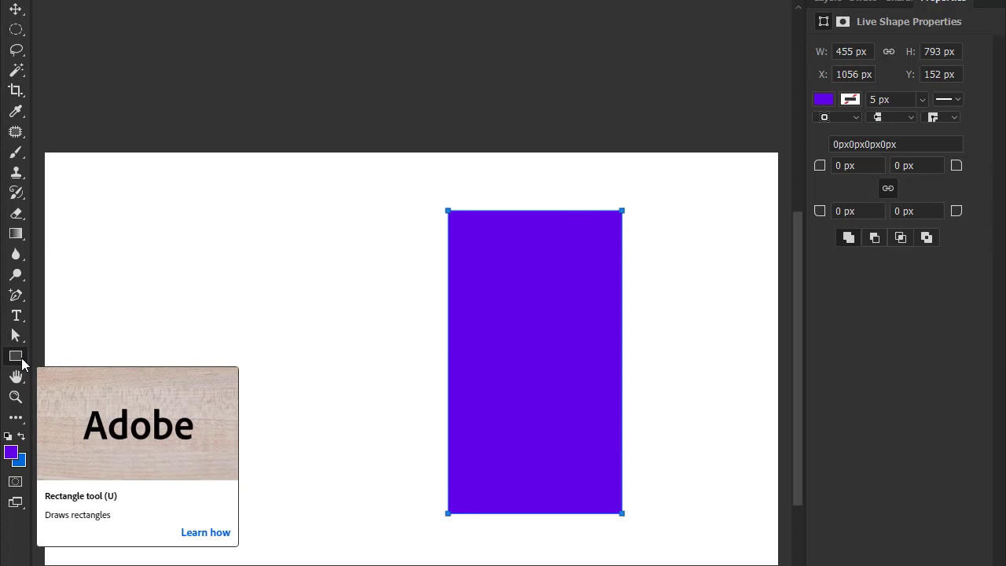
# Step: Draw a 268 × 89 px rectangle in the card's lower half and fill it #ffffff
pyautogui.rightClick(21, 360)
pyautogui.click(83, 360)
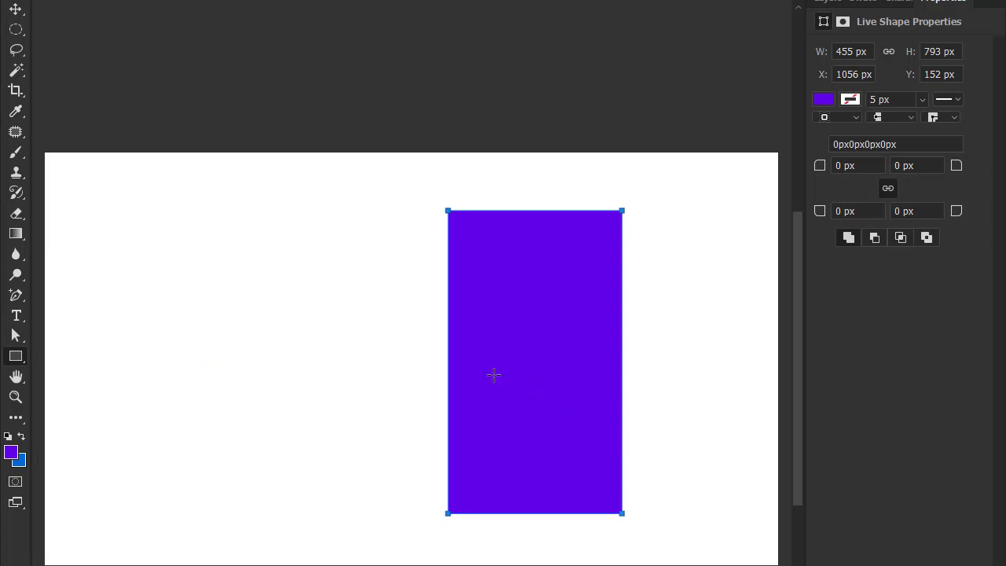
pyautogui.moveTo(491, 373)
pyautogui.mouseDown()
pyautogui.moveTo(578, 410)
pyautogui.moveTo(593, 407)
pyautogui.mouseUp()
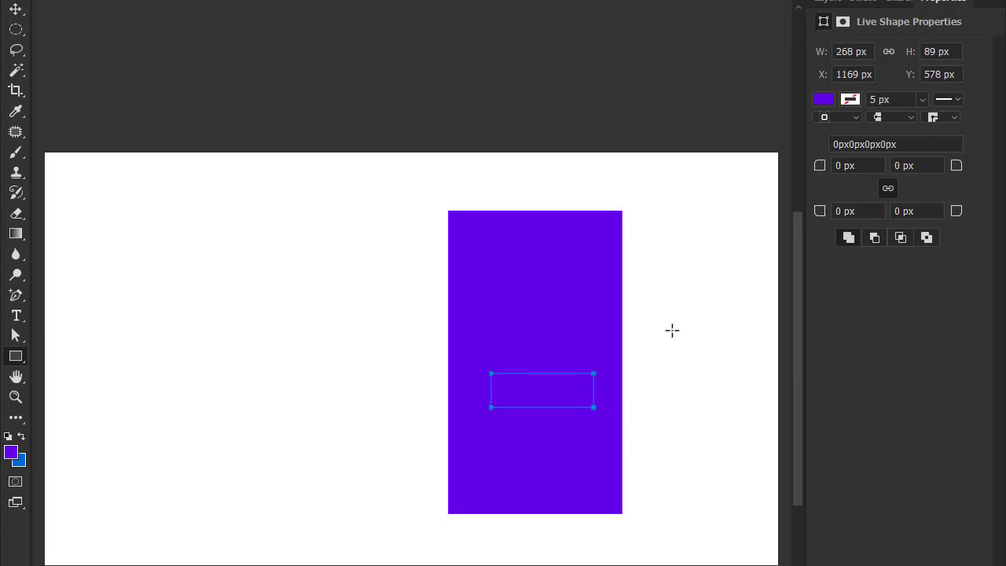
pyautogui.click(822, 99)
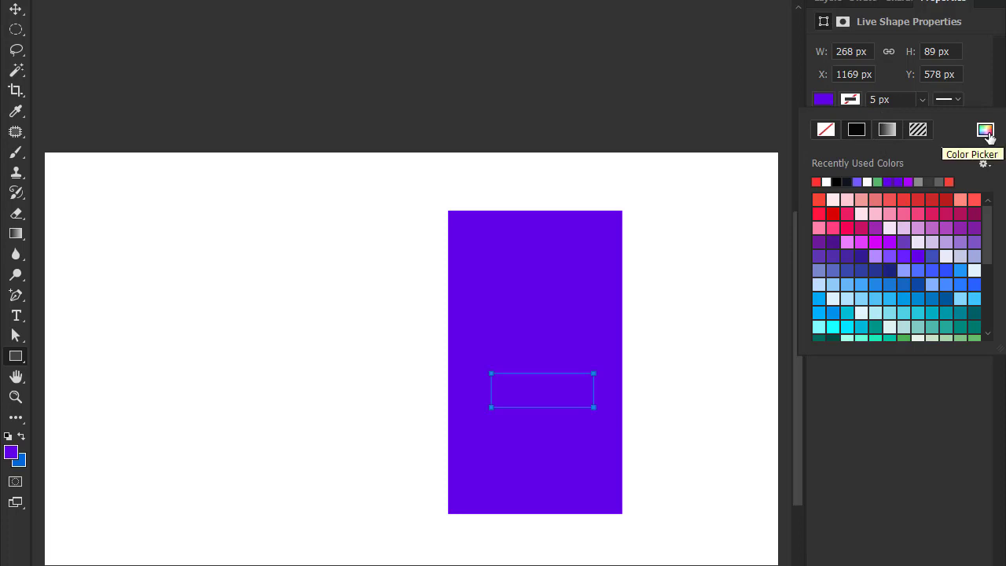
pyautogui.click(986, 130)
pyautogui.click(564, 267)
pyautogui.click(546, 235)
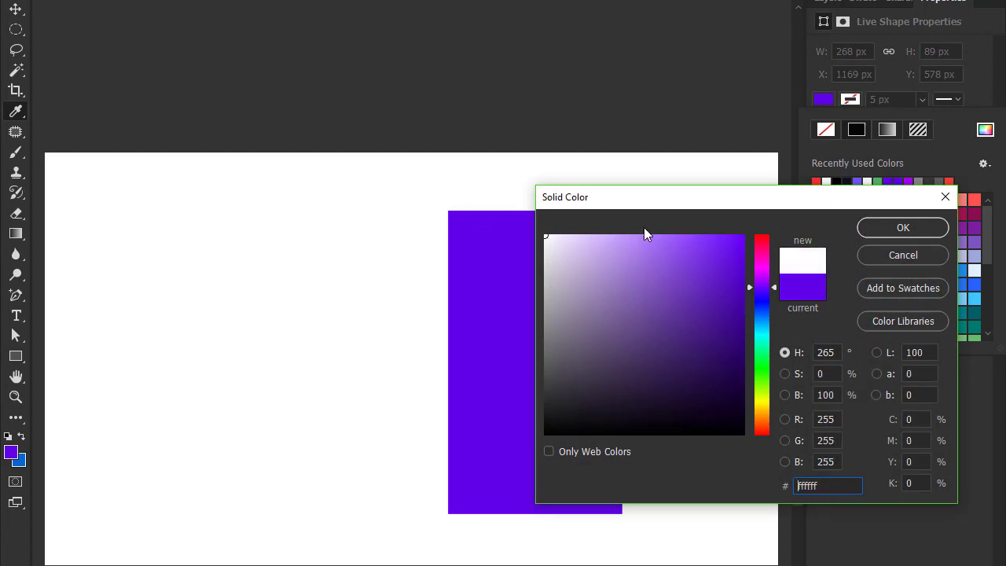
pyautogui.click(896, 233)
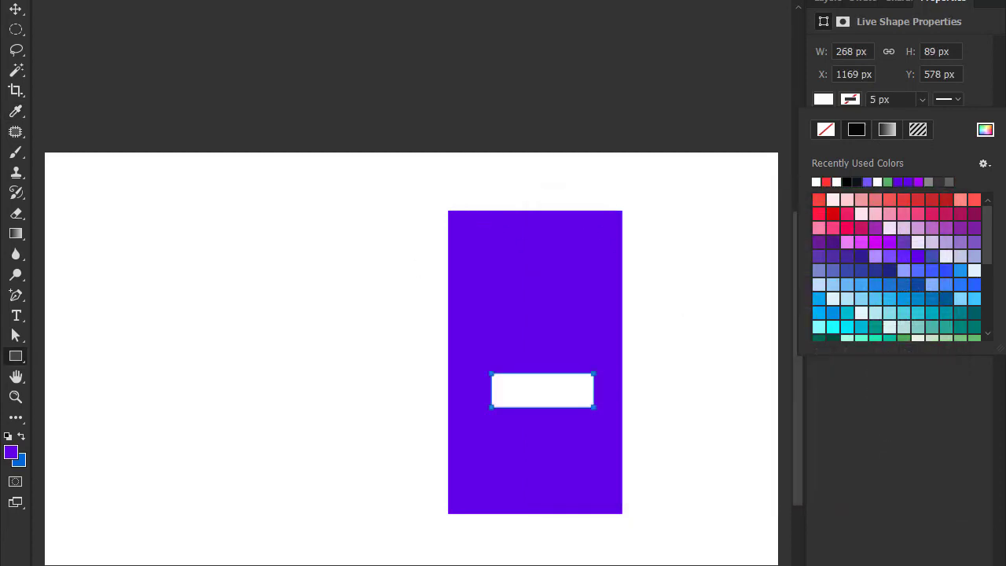
pyautogui.click(15, 8)
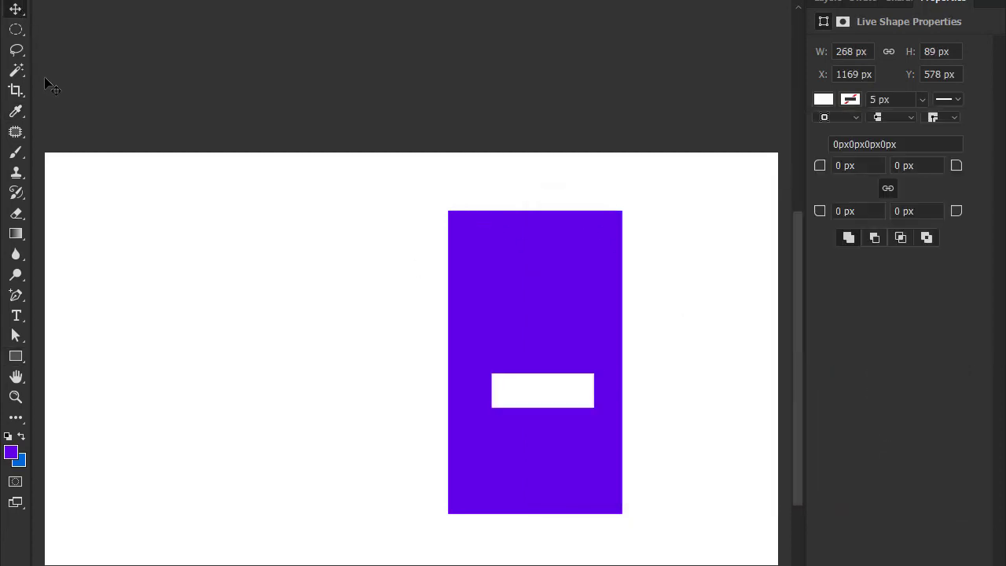
# Step: Resize the white bar to 322 px wide and slightly shorter
pyautogui.moveTo(574, 391); pyautogui.dragTo(567, 377)
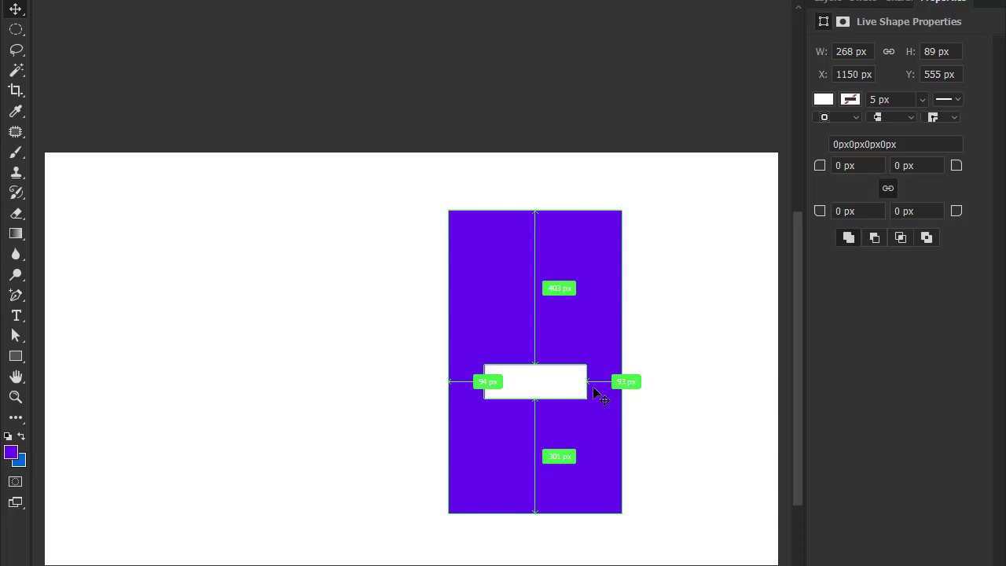
pyautogui.hotkey('ctrl', 'r')
pyautogui.hotkey('ctrl', 't')
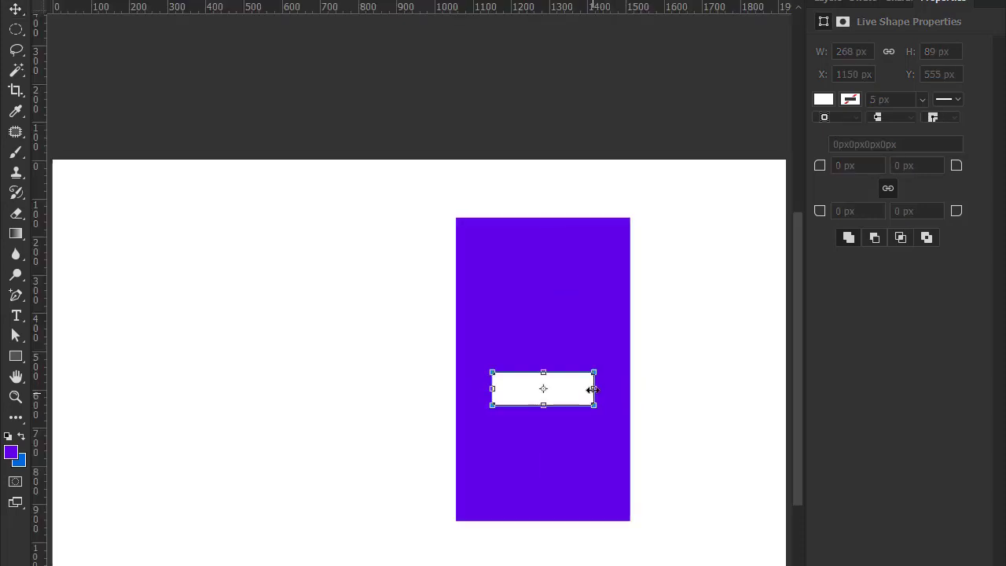
pyautogui.moveTo(597, 388); pyautogui.dragTo(605, 388)
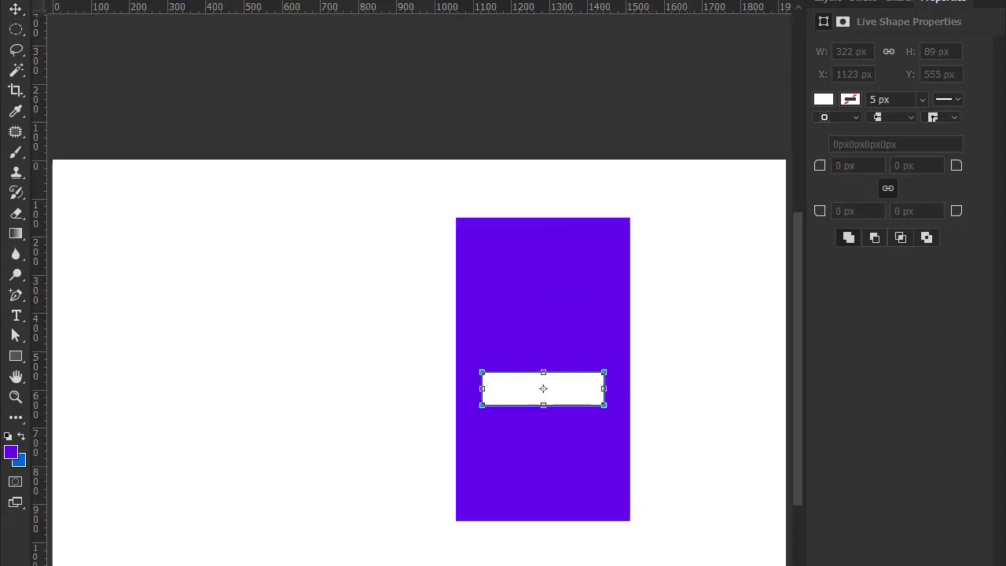
pyautogui.press('Return')
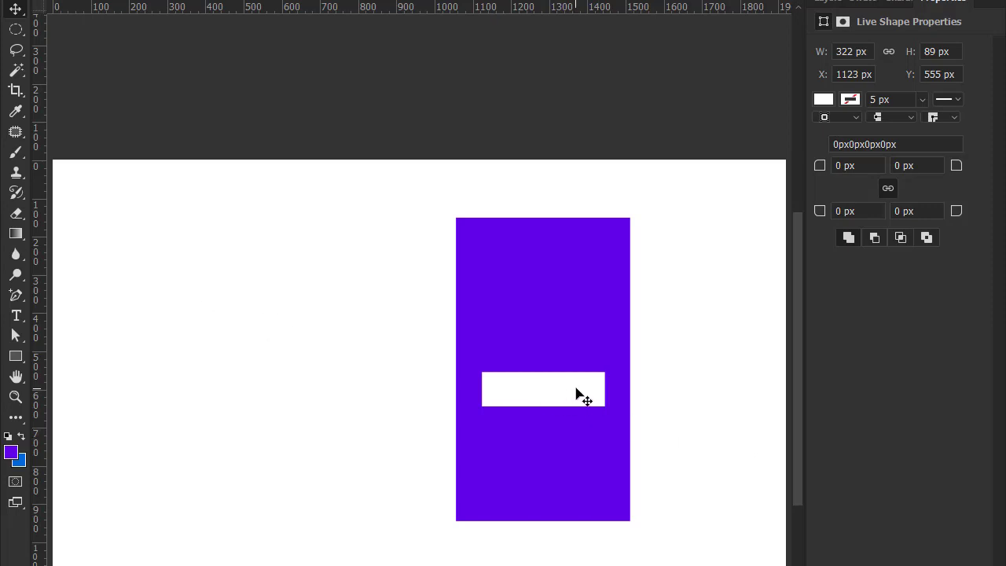
pyautogui.moveTo(577, 392); pyautogui.dragTo(579, 433)
pyautogui.hotkey('ctrl', 'alt', 'shift', 't')
pyautogui.moveTo(534, 462); pyautogui.dragTo(517, 457)
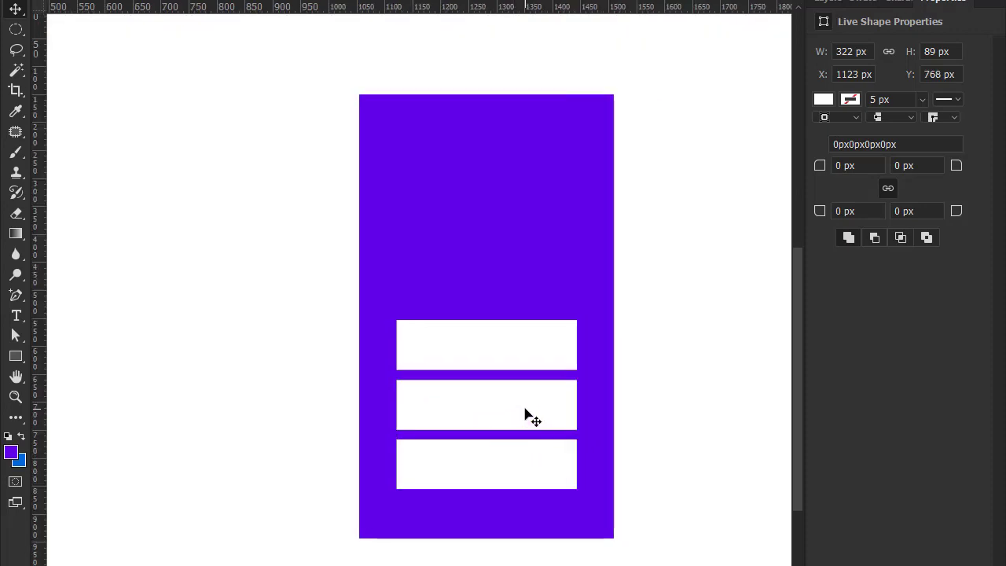
pyautogui.hotkey('ctrl', 'z')
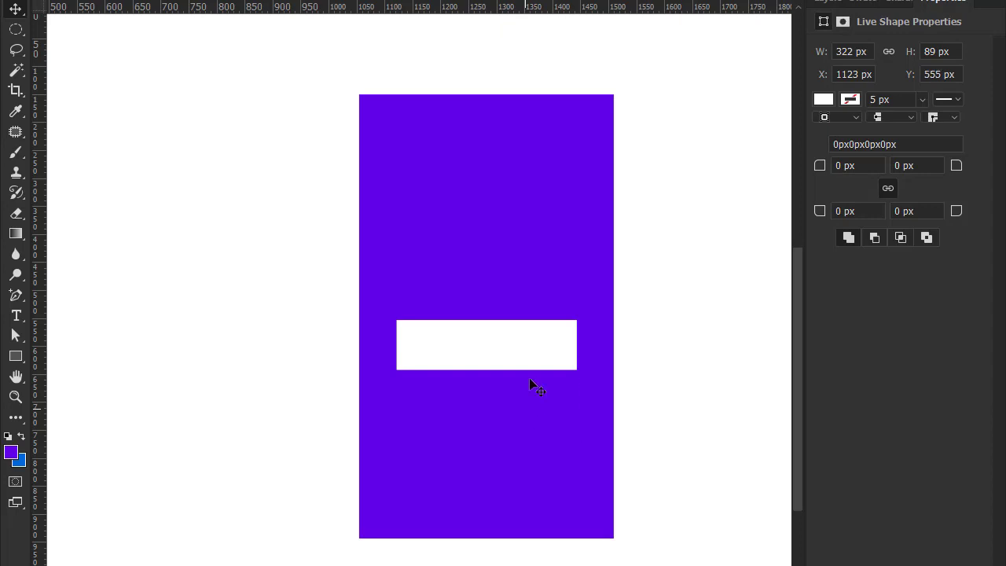
pyautogui.hotkey('ctrl', 't')
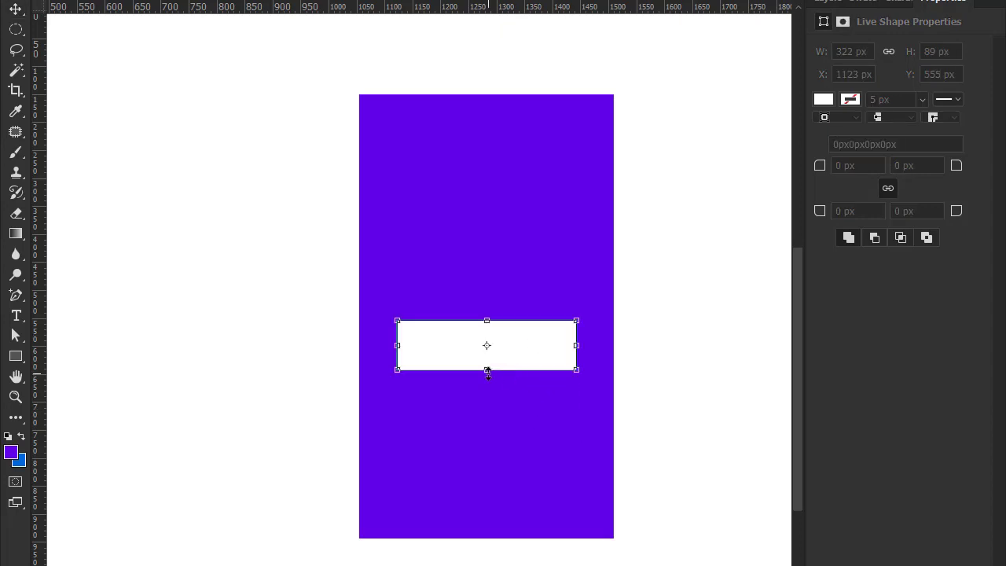
pyautogui.moveTo(488, 371); pyautogui.dragTo(488, 366)
pyautogui.press('Return')
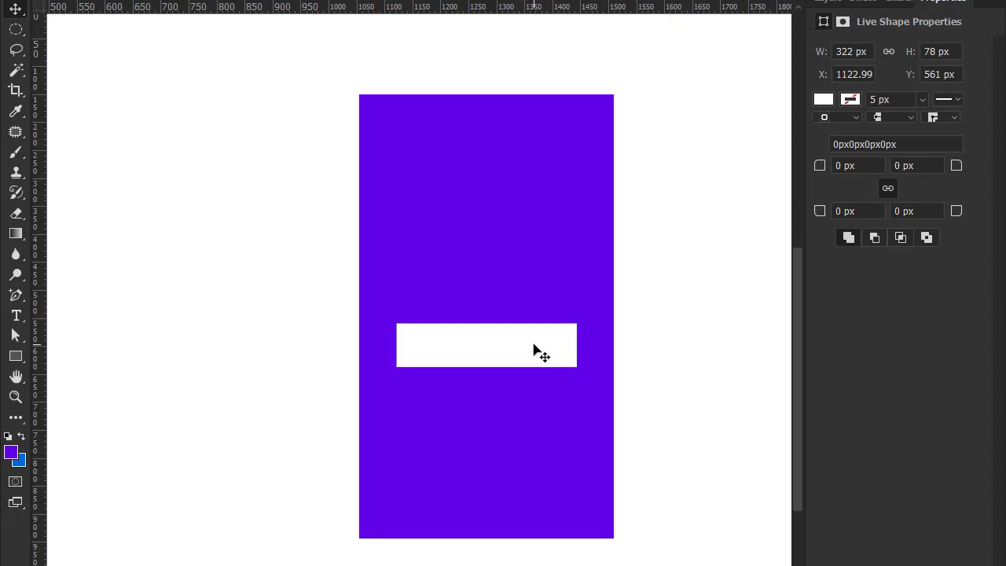
# Step: Stack two evenly spaced copies of the white bar below the original
pyautogui.click(828, 2)
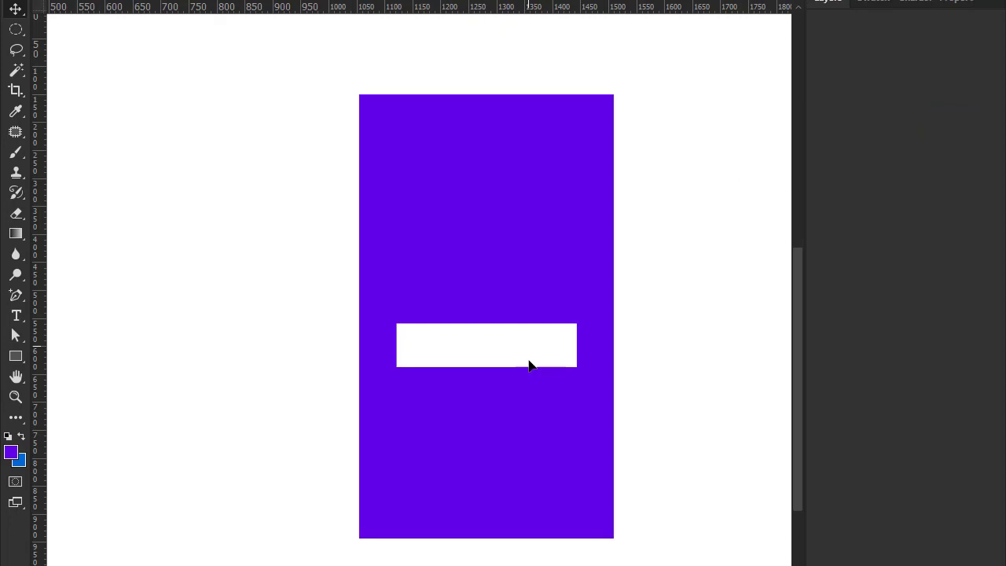
pyautogui.moveTo(527, 352); pyautogui.dragTo(533, 407)
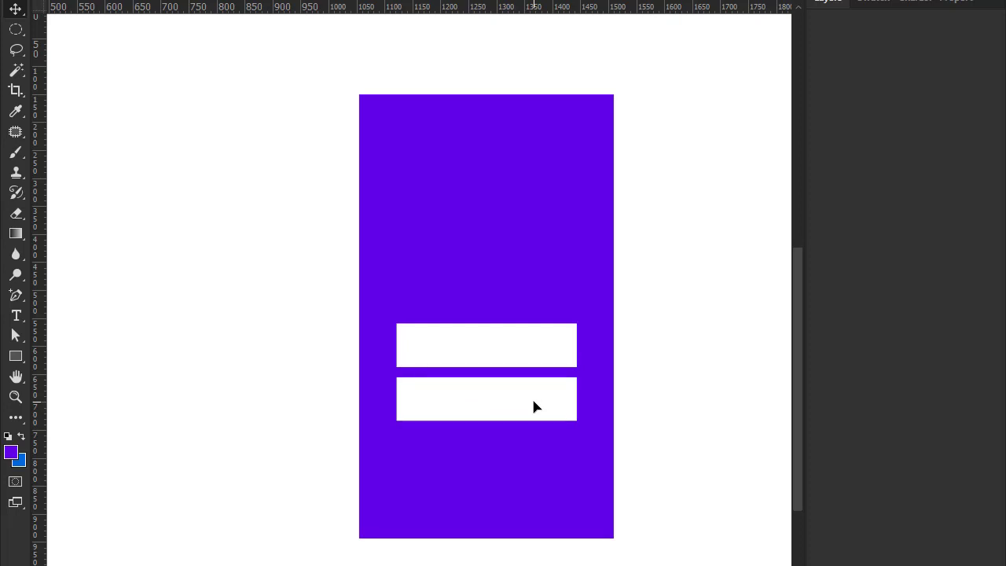
pyautogui.press('Up')
pyautogui.press('Up')
pyautogui.press('Up')
pyautogui.moveTo(531, 401); pyautogui.dragTo(534, 459)
pyautogui.press('Up')
pyautogui.press('Up')
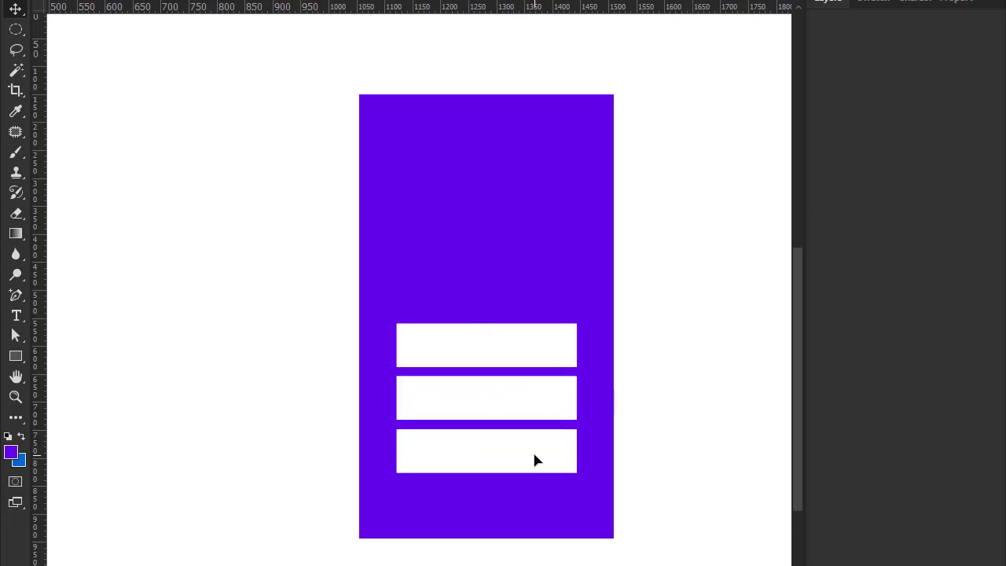
pyautogui.press('Up')
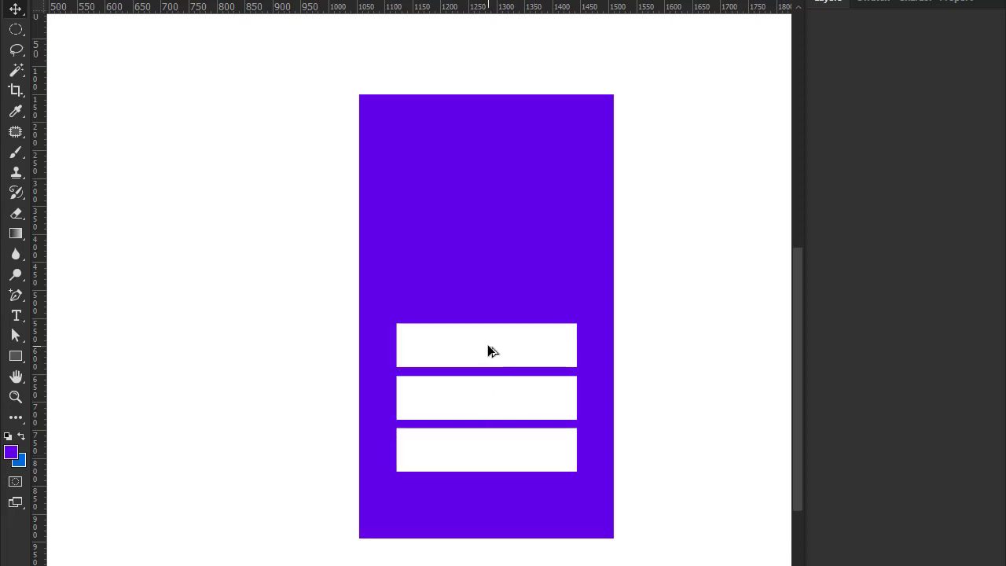
pyautogui.scroll(2, 487, 346)
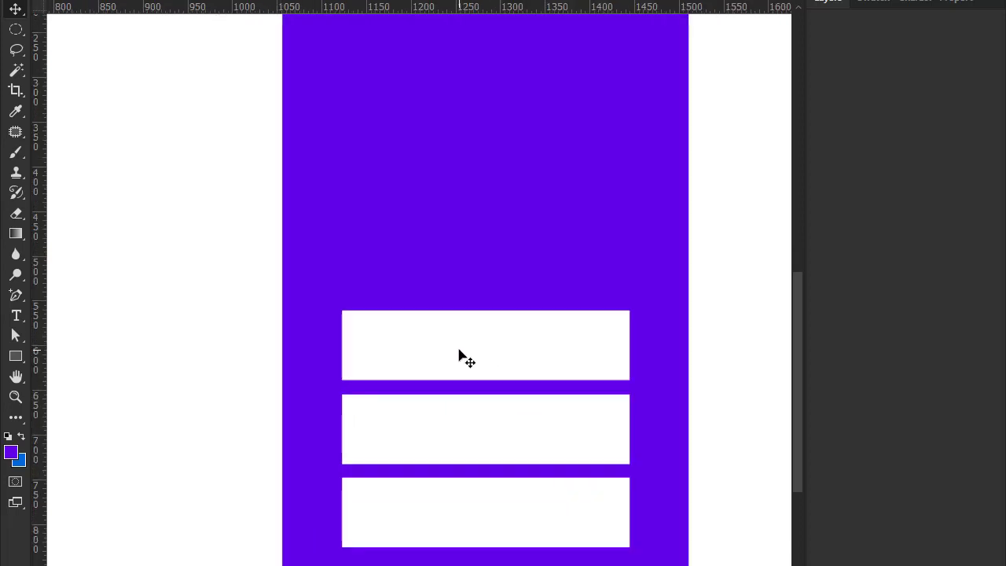
# Step: Place an 'Email' label in the top bar in purple Montserrat Light 15 pt, All Caps off
pyautogui.press('t')
pyautogui.click(396, 354)
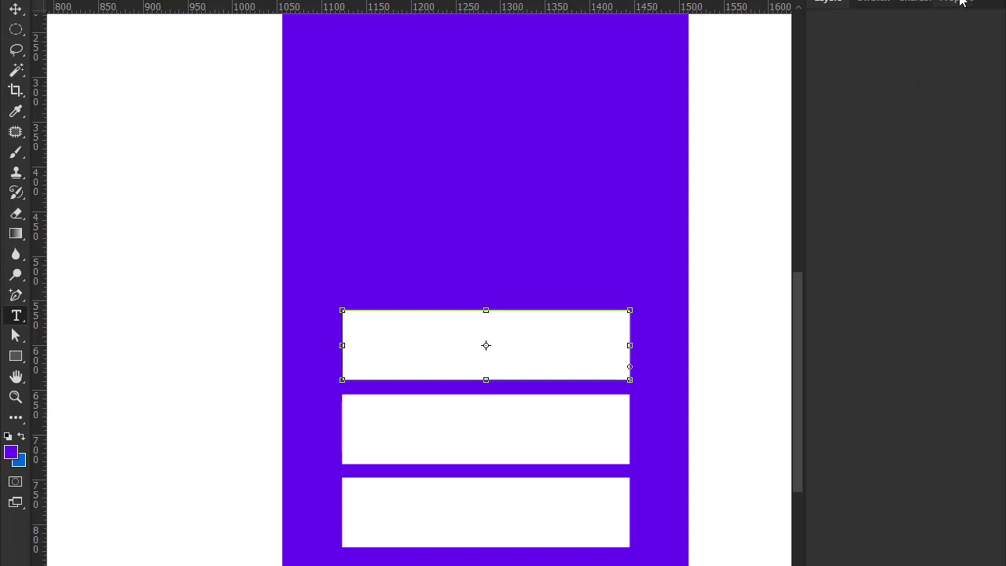
pyautogui.press('Escape')
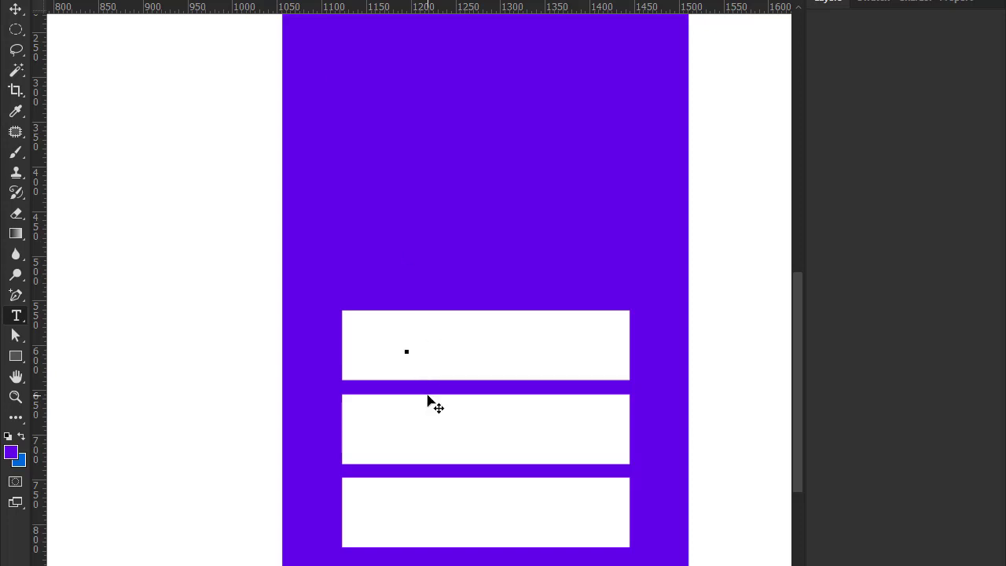
pyautogui.write('EMAIL')
pyautogui.hotkey('ctrl', 'a')
pyautogui.click(906, 2)
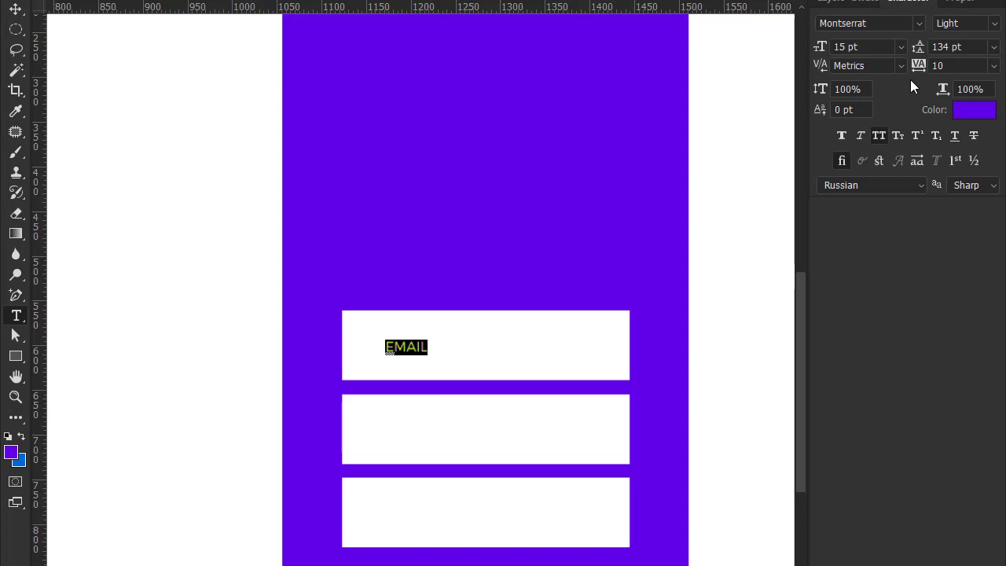
pyautogui.click(879, 134)
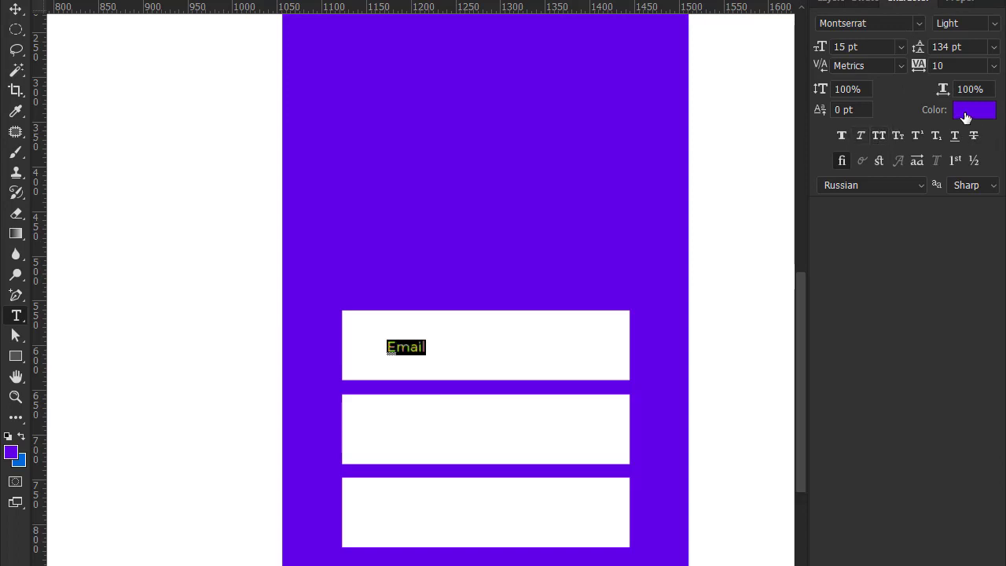
pyautogui.click(15, 11)
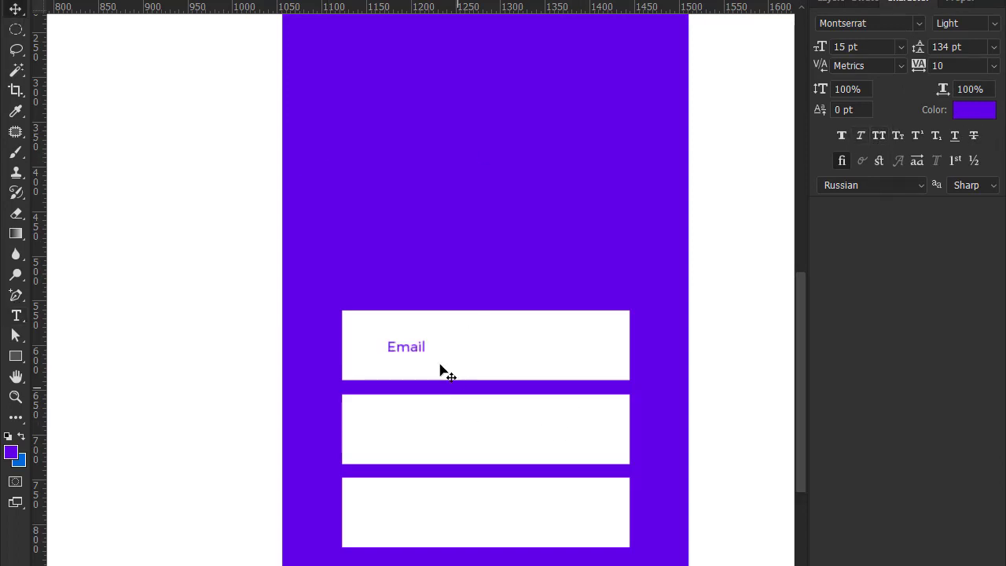
pyautogui.moveTo(404, 353)
pyautogui.mouseDown()
pyautogui.moveTo(392, 353)
pyautogui.moveTo(396, 436)
pyautogui.mouseUp()
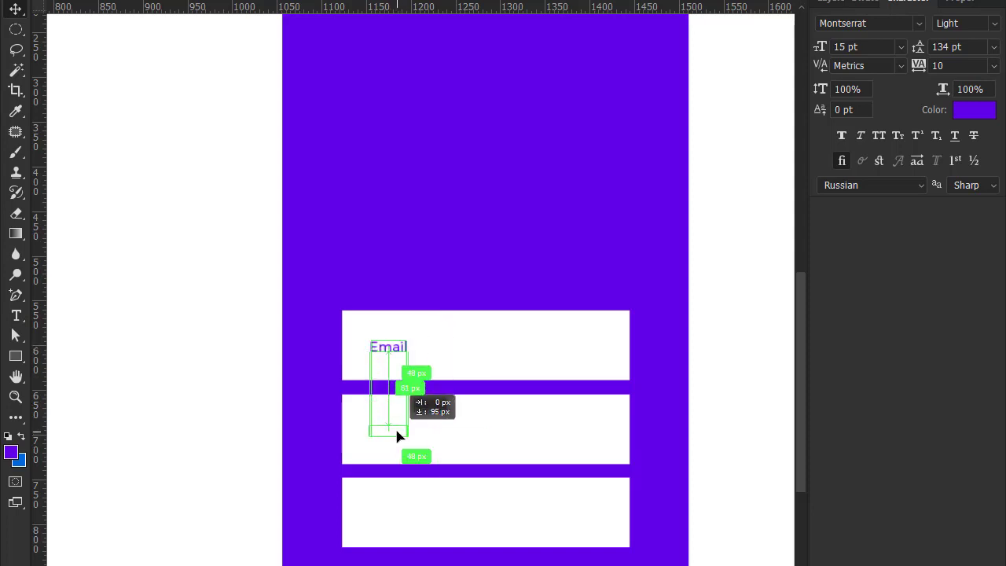
# Step: Copy the Email label into the second bar and change it to 'Password'
pyautogui.moveTo(395, 430); pyautogui.dragTo(395, 353)
pyautogui.click(837, 3)
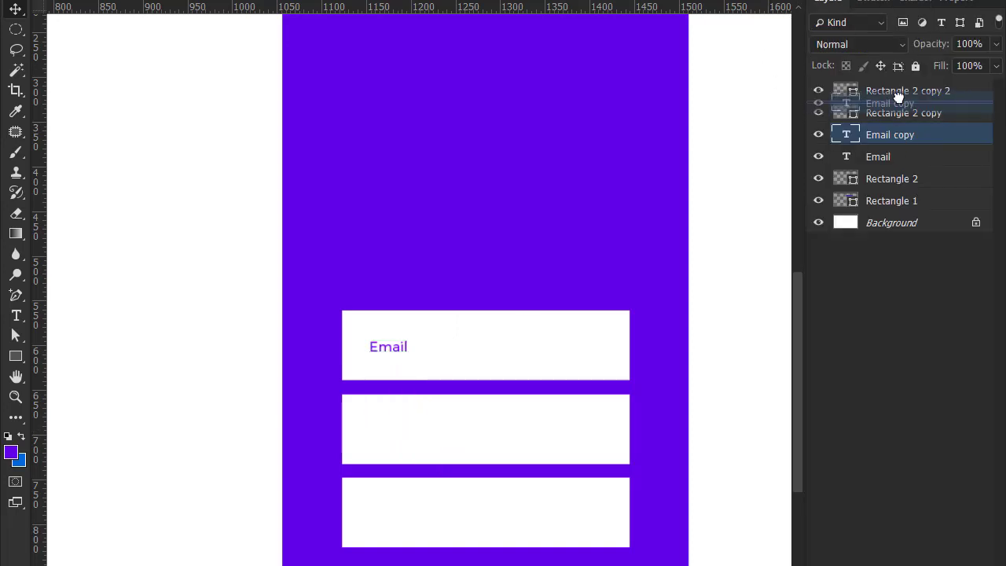
pyautogui.moveTo(896, 140); pyautogui.dragTo(895, 103)
pyautogui.click(395, 429)
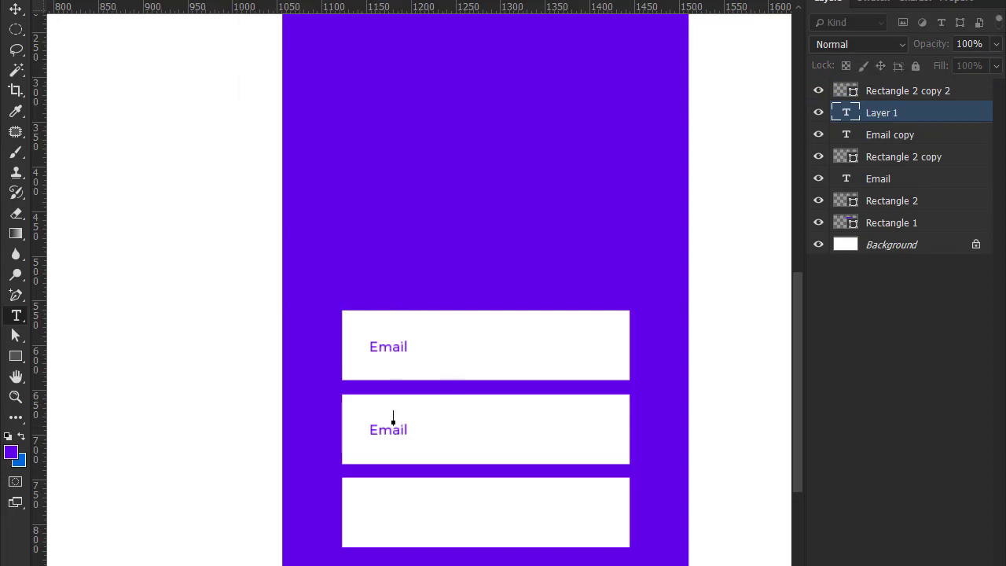
pyautogui.doubleClick(395, 429)
pyautogui.write('Pa')
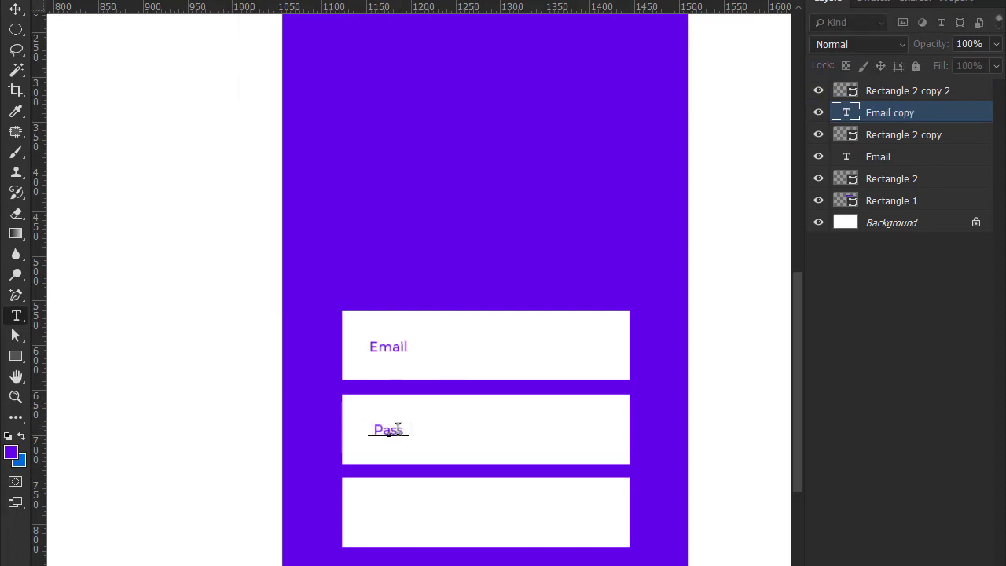
pyautogui.write('ssword')
pyautogui.hotkey('ctrl', '-')
# Step: Copy the label into the third bar as bold, all-caps 'SIGN UP'
pyautogui.moveTo(395, 426); pyautogui.dragTo(458, 496)
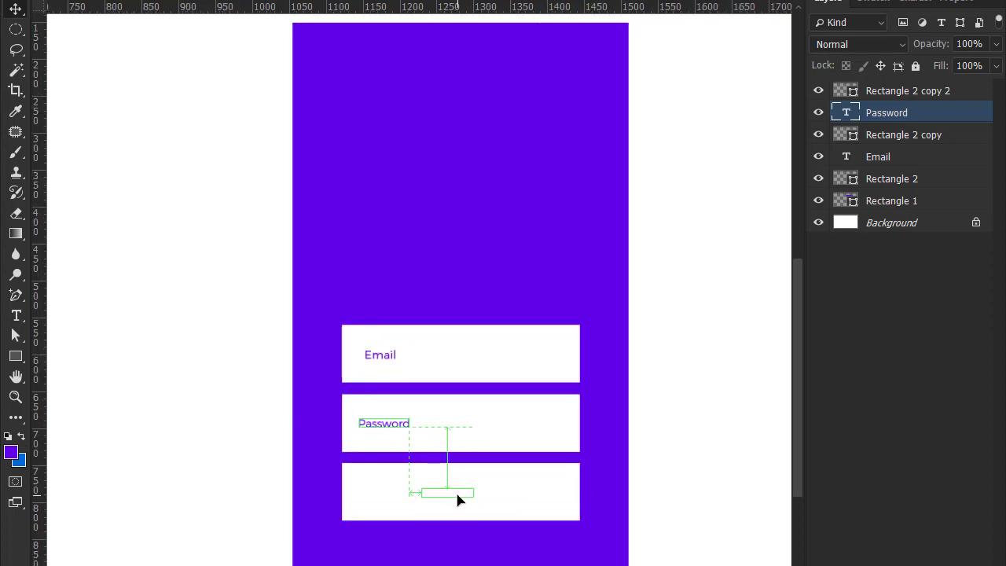
pyautogui.press('t')
pyautogui.doubleClick(460, 496)
pyautogui.write('Sign Up')
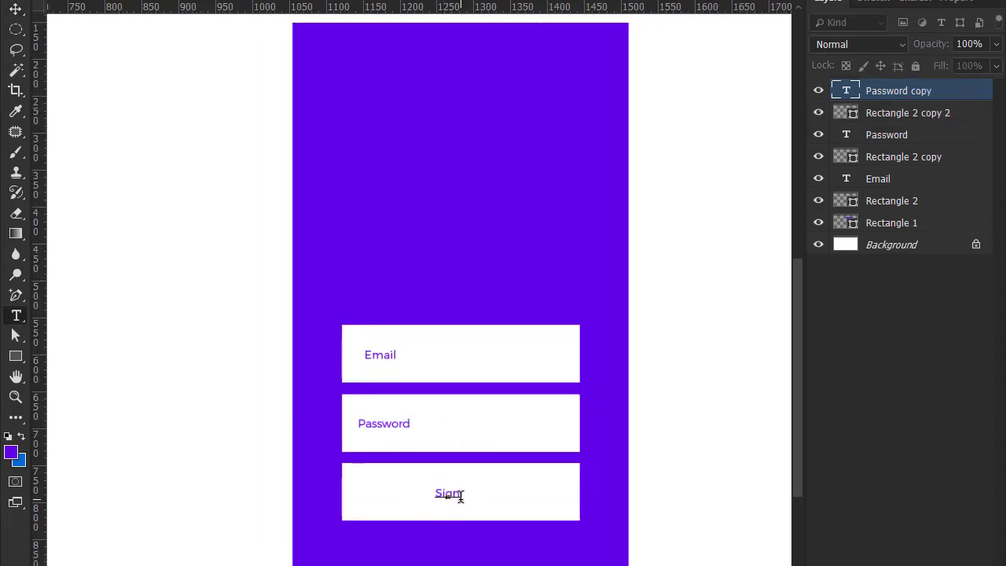
pyautogui.hotkey('ctrl', 'a')
pyautogui.click(345, 169)
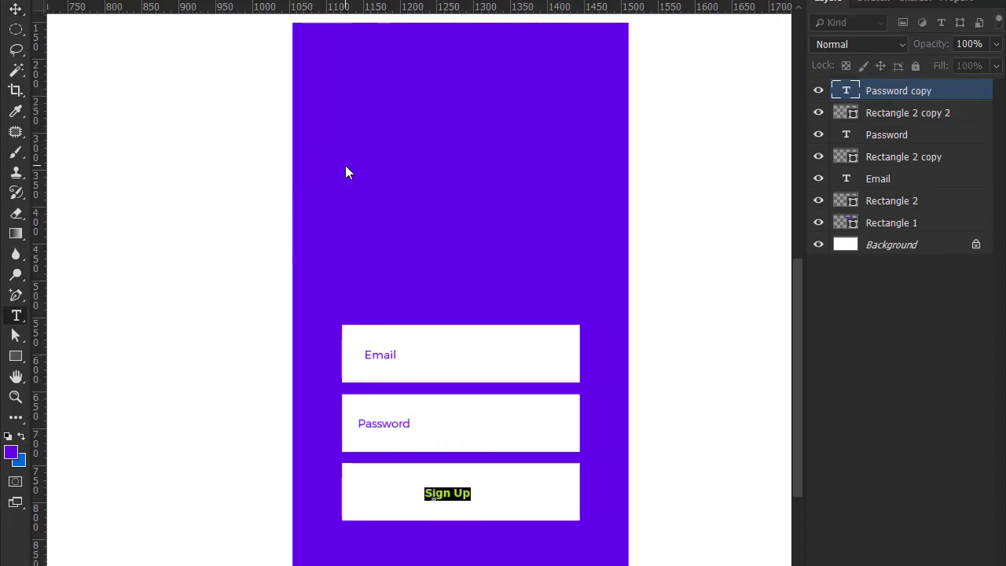
pyautogui.click(908, 2)
pyautogui.click(878, 138)
pyautogui.hotkey('ctrl', 'Return')
# Step: Centre the SIGN UP text horizontally within the third bar
pyautogui.press('v')
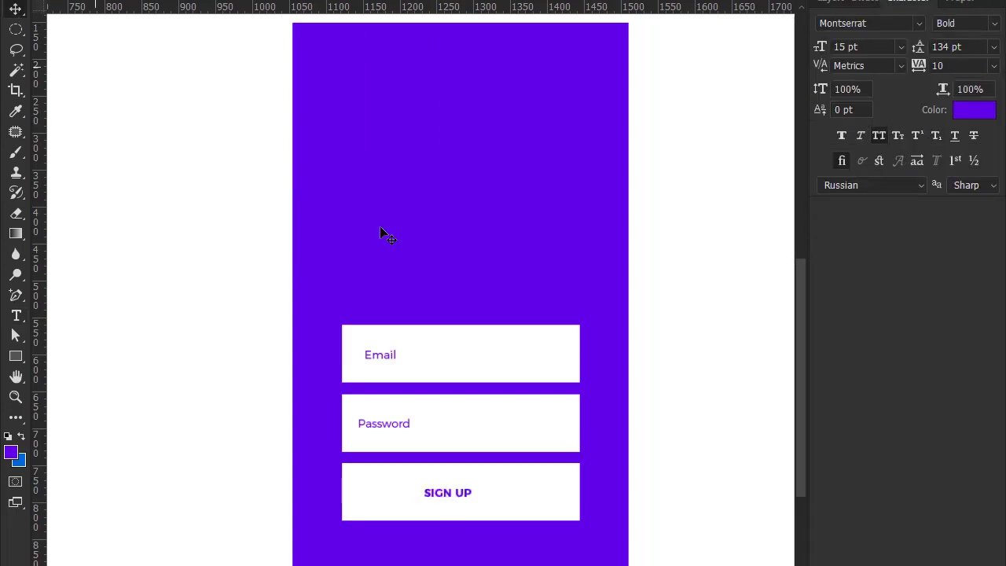
pyautogui.click(846, 3)
pyautogui.keyDown('ctrl'); pyautogui.click(845, 112); pyautogui.keyUp('ctrl')
pyautogui.click(882, 90)
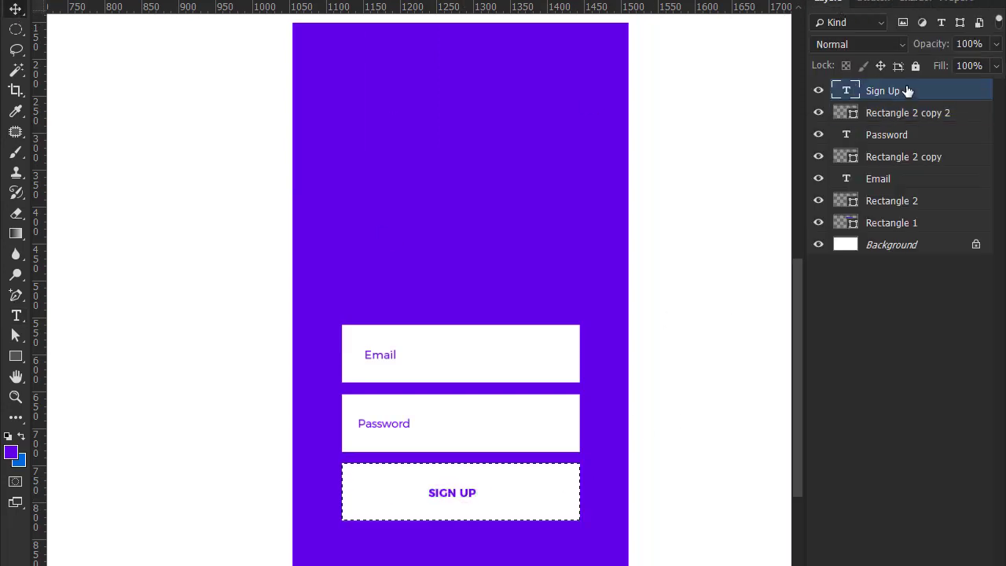
pyautogui.keyDown('ctrl'); pyautogui.click(847, 117); pyautogui.keyUp('ctrl')
pyautogui.hotkey('ctrl', 'd')
# Step: Try a purple-to-blue gradient fill on the card rectangle
pyautogui.scroll(-1, 559, 507)
pyautogui.keyDown('ctrl'); pyautogui.click(485, 264); pyautogui.keyUp('ctrl')
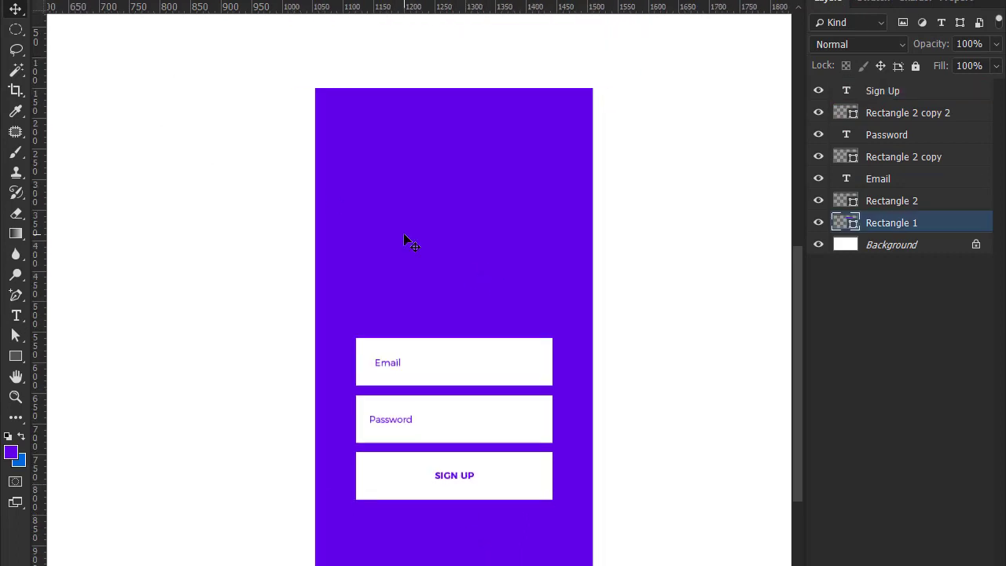
pyautogui.click(15, 355)
pyautogui.click(189, 3)
pyautogui.click(189, 2)
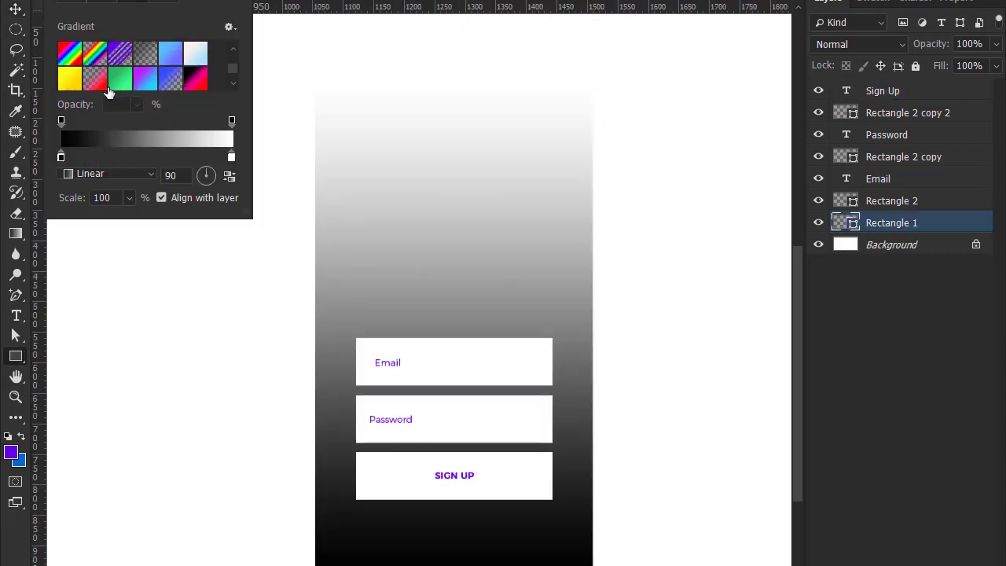
pyautogui.click(150, 81)
pyautogui.click(170, 79)
pyautogui.press('Return')
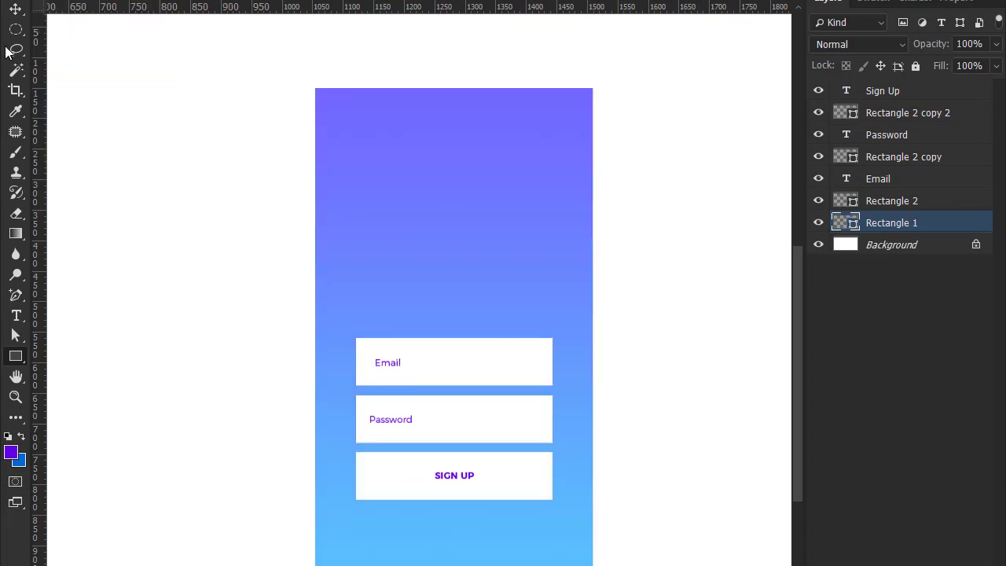
# Step: Try a purple-to-cyan gradient preset on the button rectangle, then cancel it
pyautogui.keyDown('ctrl'); pyautogui.click(512, 489); pyautogui.keyUp('ctrl')
pyautogui.click(189, 3)
pyautogui.click(118, 3)
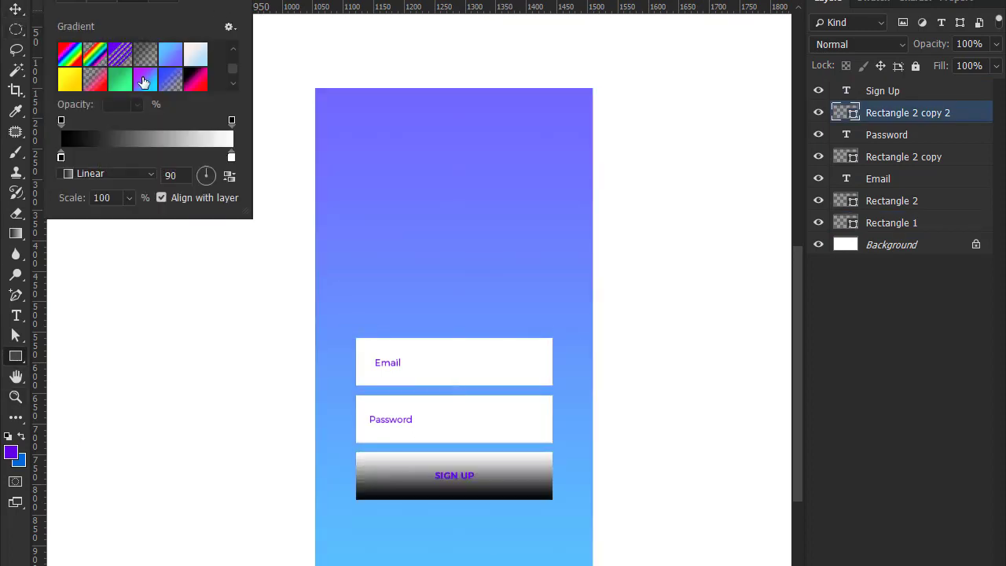
pyautogui.click(94, 81)
pyautogui.scroll(-2, 142, 71)
pyautogui.click(150, 61)
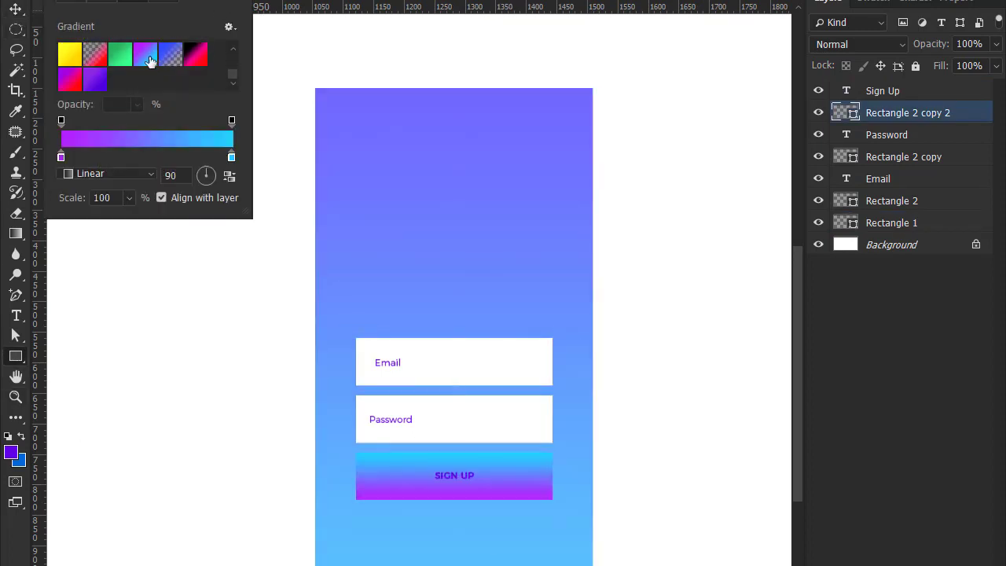
pyautogui.press('Escape')
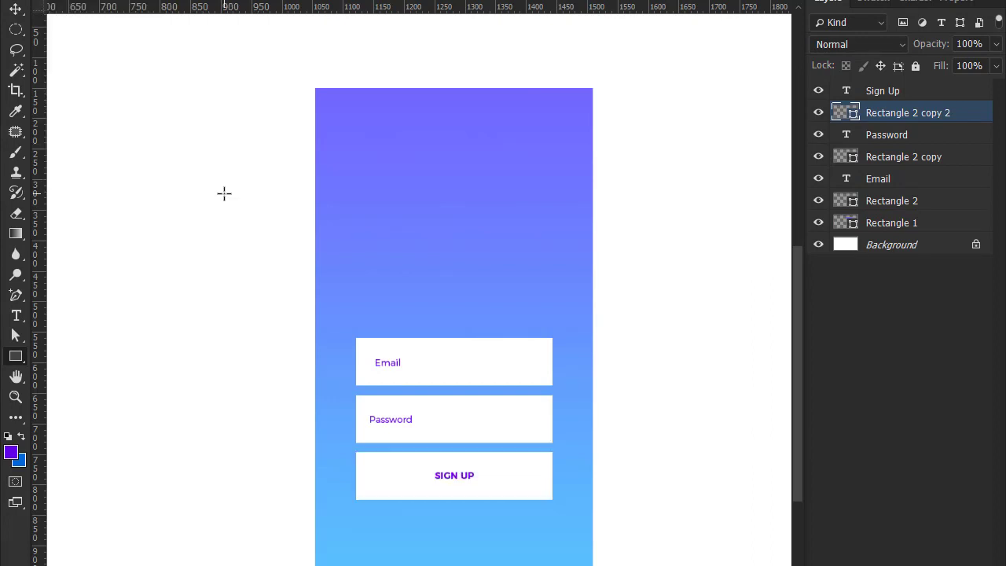
# Step: Recolour the Email and Password labels grey
pyautogui.press('v')
pyautogui.click(464, 478)
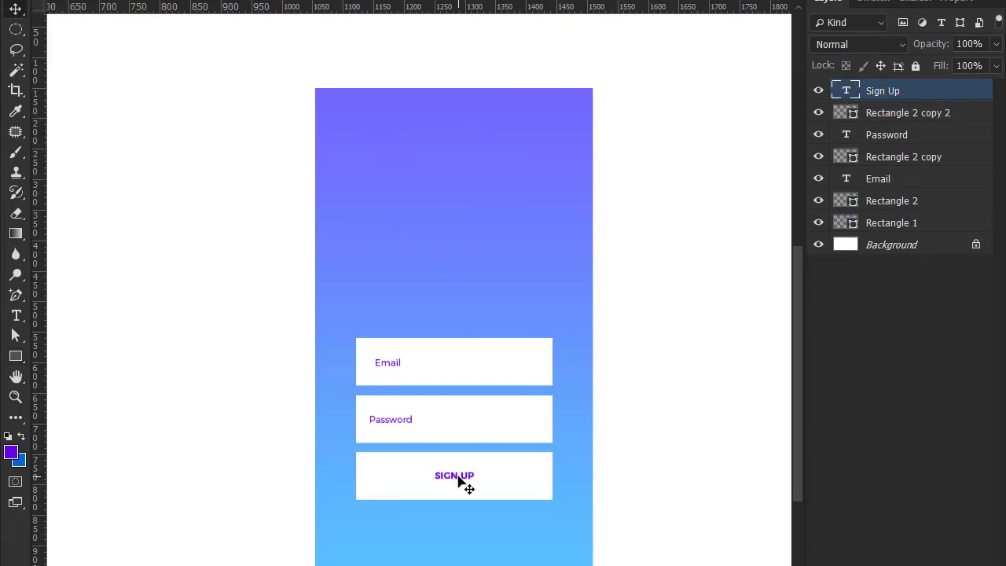
pyautogui.doubleClick(393, 418)
pyautogui.click(901, 227)
pyautogui.click(397, 360)
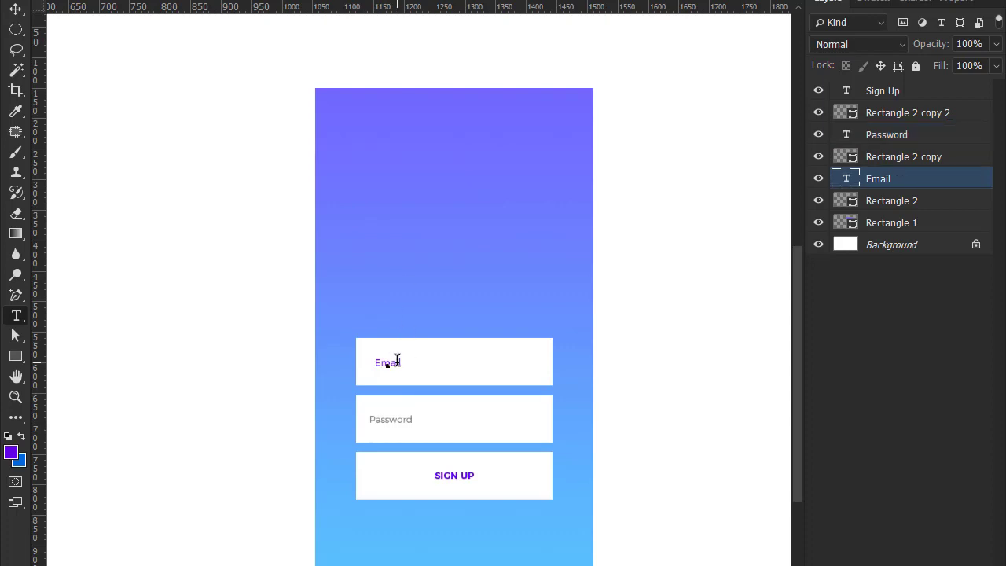
pyautogui.moveTo(545, 298); pyautogui.dragTo(542, 342)
pyautogui.click(898, 228)
pyautogui.hotkey('ctrl', 'Return')
pyautogui.press('v')
pyautogui.keyDown('ctrl'); pyautogui.click(886, 134); pyautogui.keyUp('ctrl')
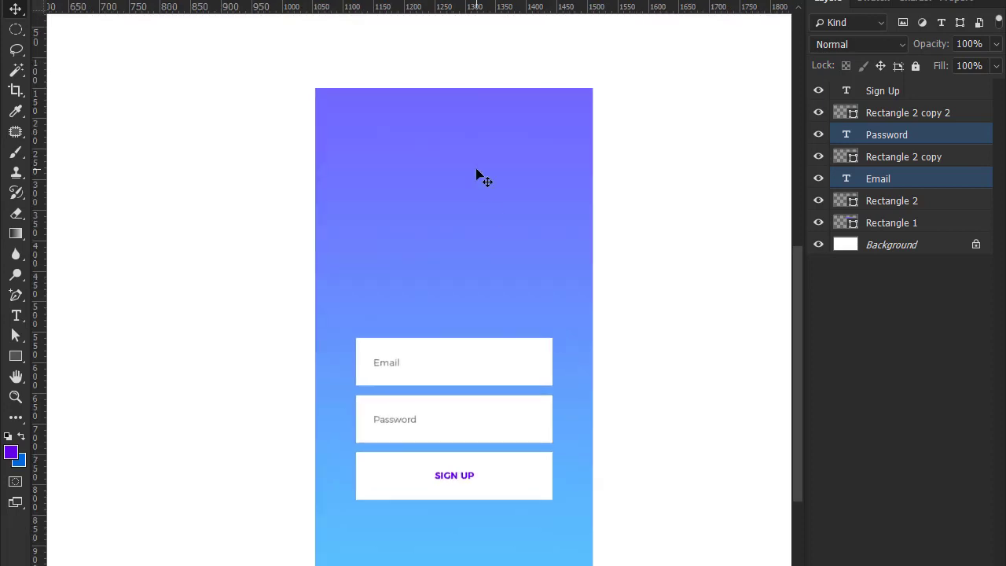
# Step: Set the card rectangle to a solid white fill
pyautogui.click(847, 223)
pyautogui.press('u')
pyautogui.click(218, 8)
pyautogui.click(74, 6)
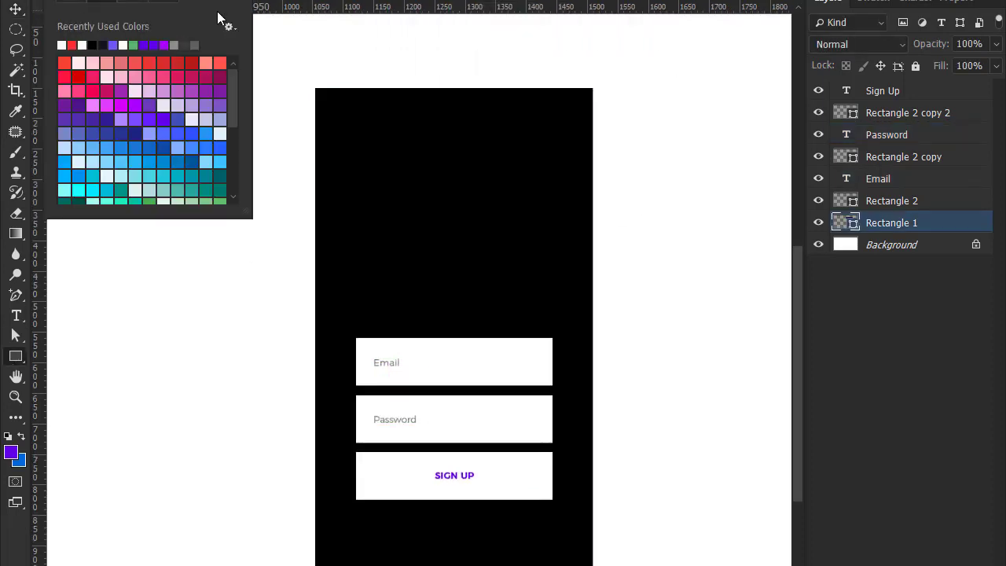
pyautogui.click(228, 26)
pyautogui.click(880, 227)
# Step: Fill the SIGN UP button with a blue-to-purple gradient at angle 0
pyautogui.click(904, 113)
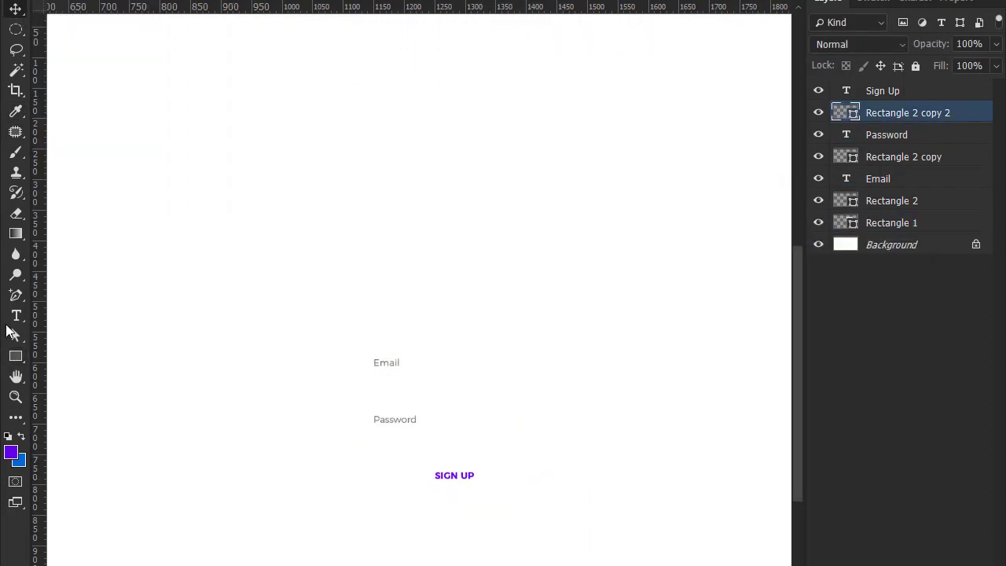
pyautogui.click(16, 355)
pyautogui.click(74, 5)
pyautogui.click(143, 4)
pyautogui.click(119, 67)
pyautogui.click(170, 67)
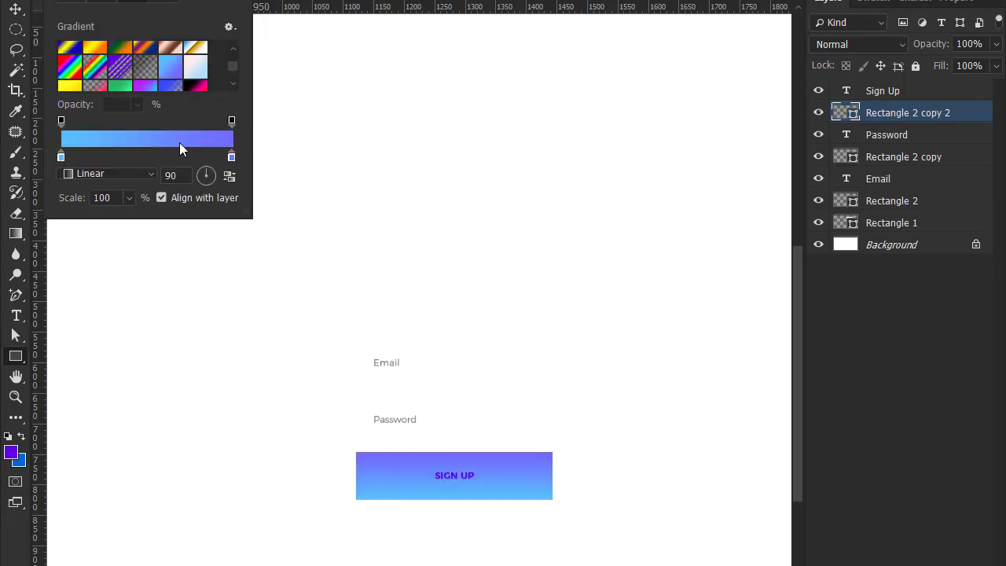
pyautogui.write('0')
pyautogui.press('Return')
# Step: Make the SIGN UP button text white
pyautogui.press('v')
pyautogui.doubleClick(467, 478)
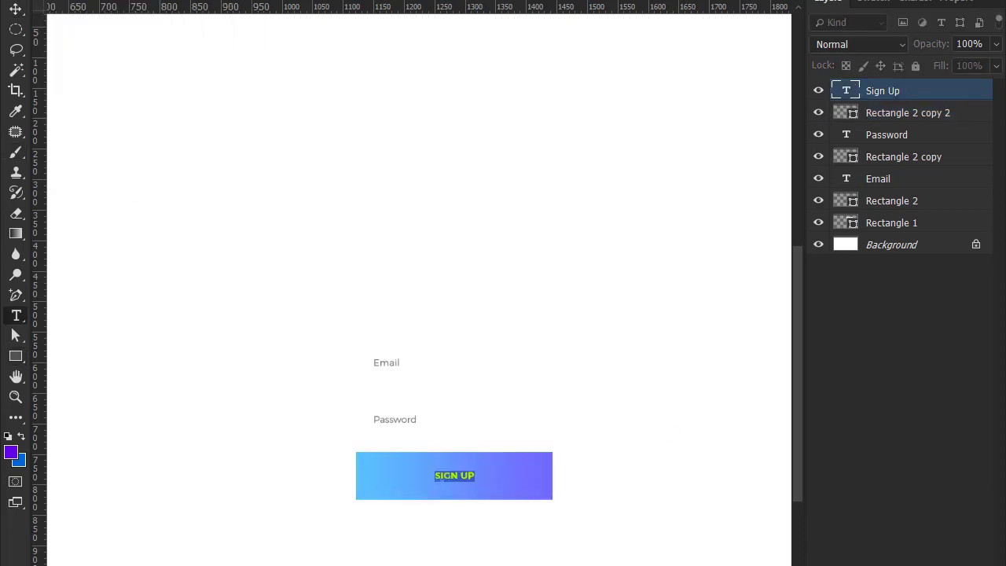
pyautogui.click(503, 197)
pyautogui.click(902, 227)
pyautogui.click(970, 118)
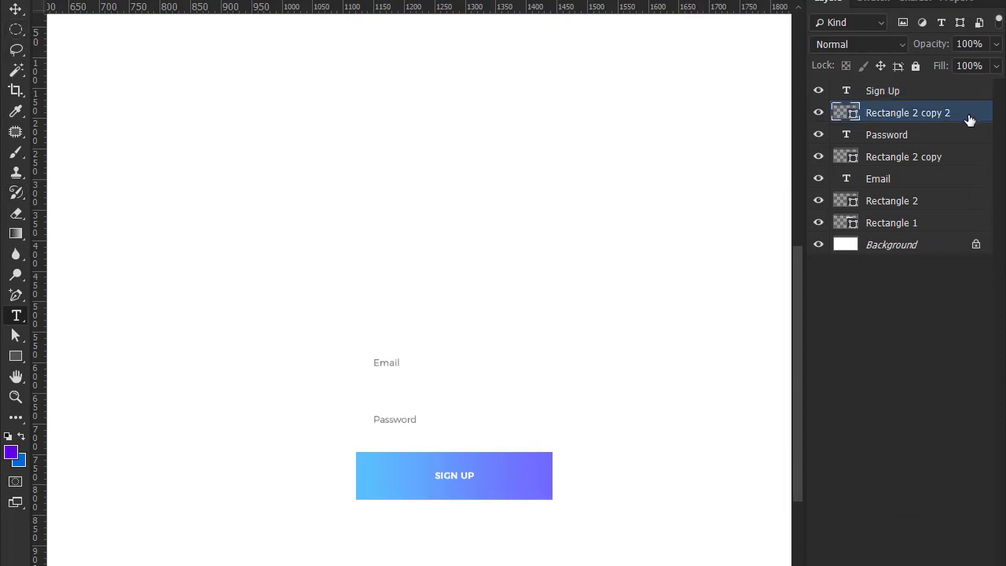
pyautogui.doubleClick(969, 117)
pyautogui.click(925, 87)
pyautogui.hotkey('ctrl', '-')
pyautogui.click(920, 248)
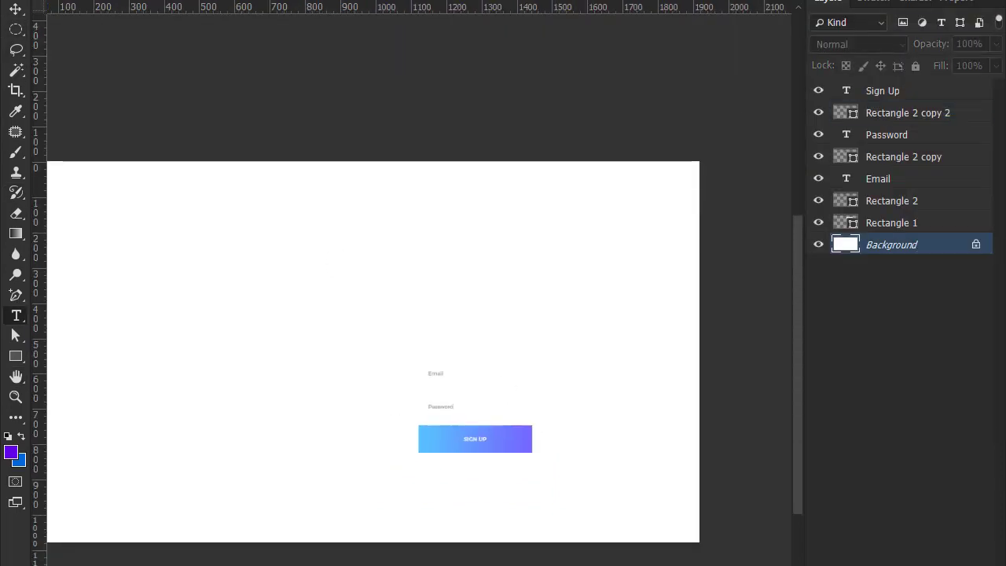
# Step: Add a blue-to-violet Gradient Fill layer above the Background at angle 0
pyautogui.click(914, 443)
pyautogui.click(775, 224)
pyautogui.click(911, 556)
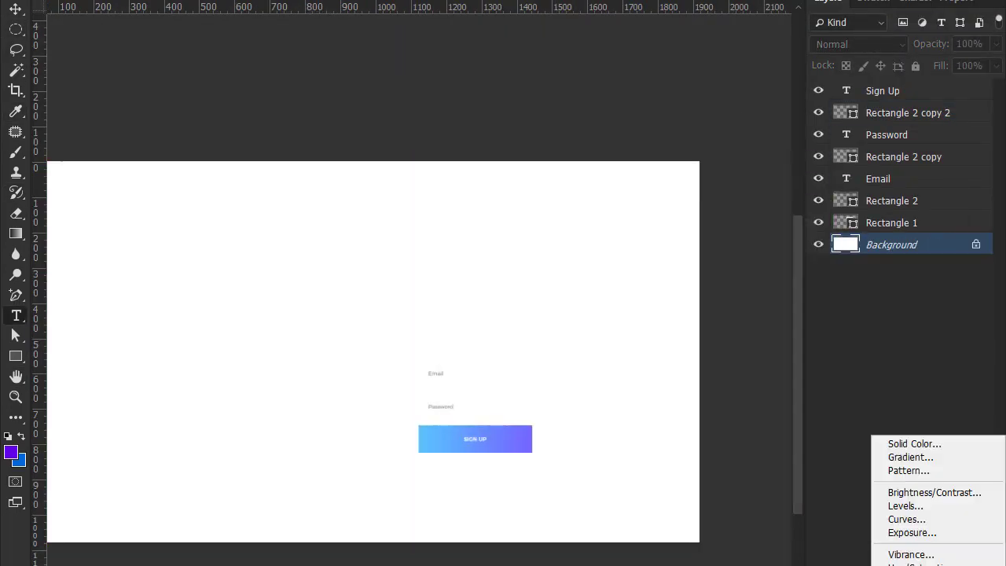
pyautogui.click(910, 456)
pyautogui.click(487, 41)
pyautogui.click(810, 204)
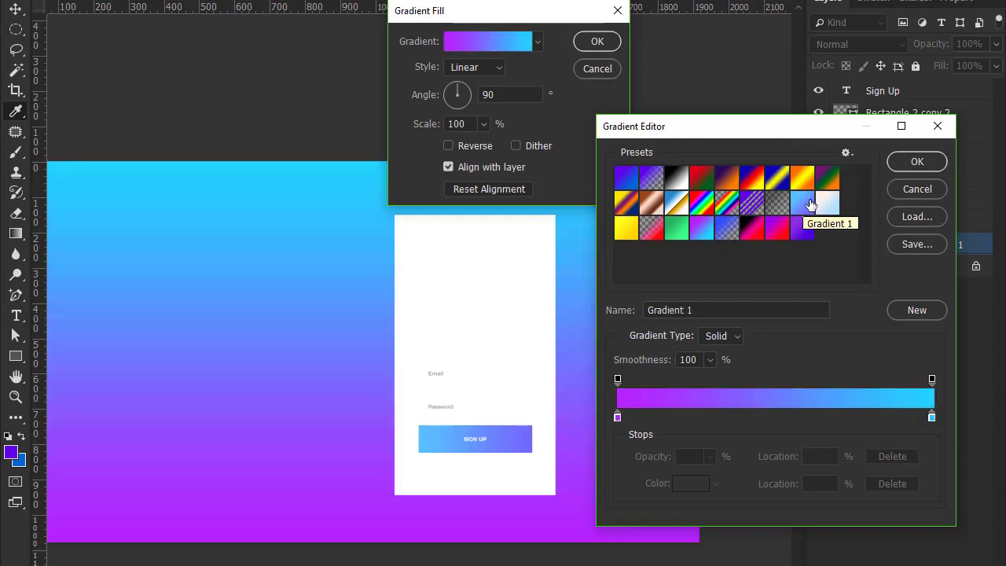
pyautogui.click(810, 205)
pyautogui.click(917, 161)
pyautogui.write('0')
pyautogui.press('Return')
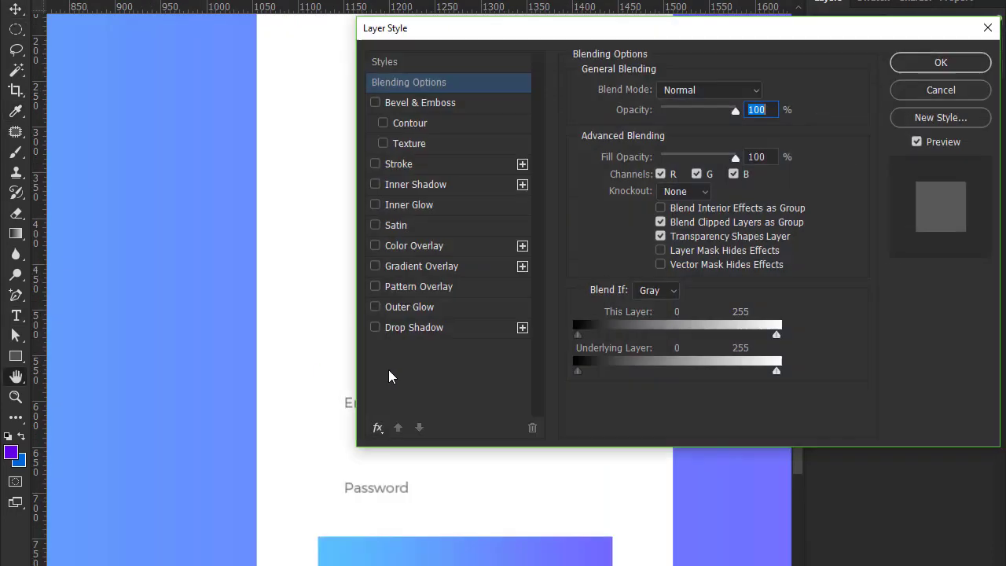
# Step: Give the Email box a 1 px light-blue Stroke and copy it to the Password box
pyautogui.click(393, 164)
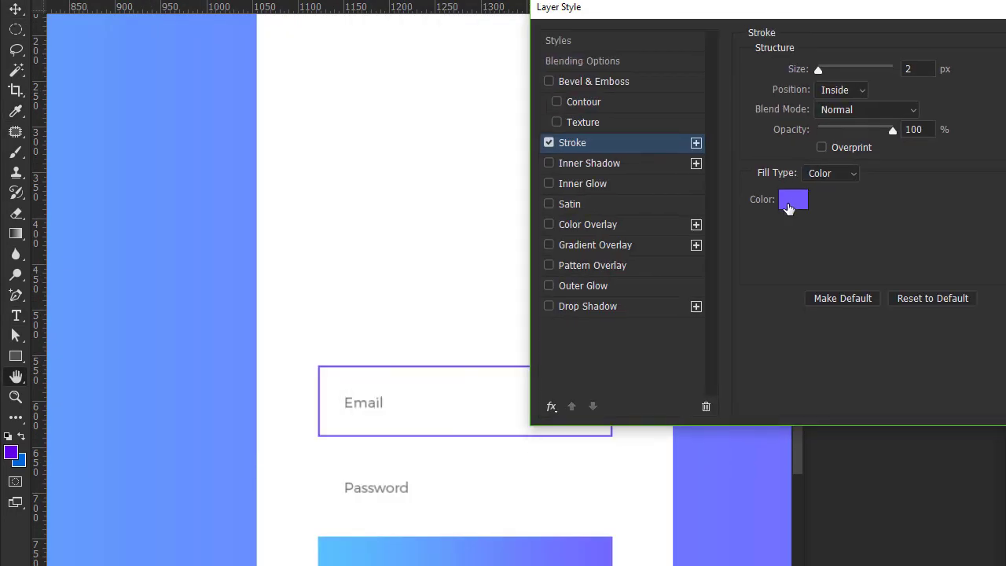
pyautogui.click(790, 206)
pyautogui.click(209, 388)
pyautogui.click(743, 197)
pyautogui.click(929, 68)
pyautogui.press('Down')
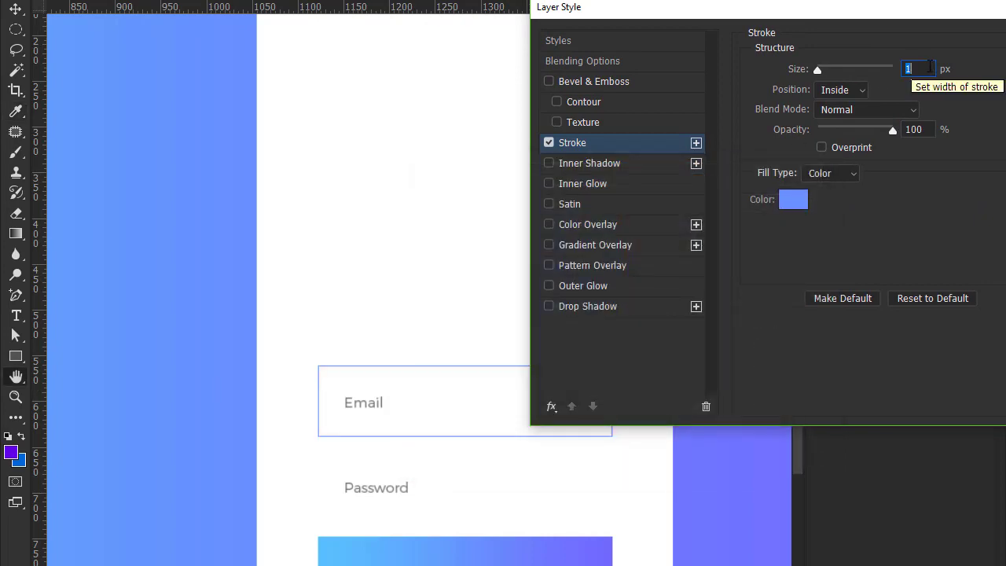
pyautogui.press('Return')
pyautogui.moveTo(980, 201); pyautogui.dragTo(943, 157)
pyautogui.scroll(-1, 550, 359)
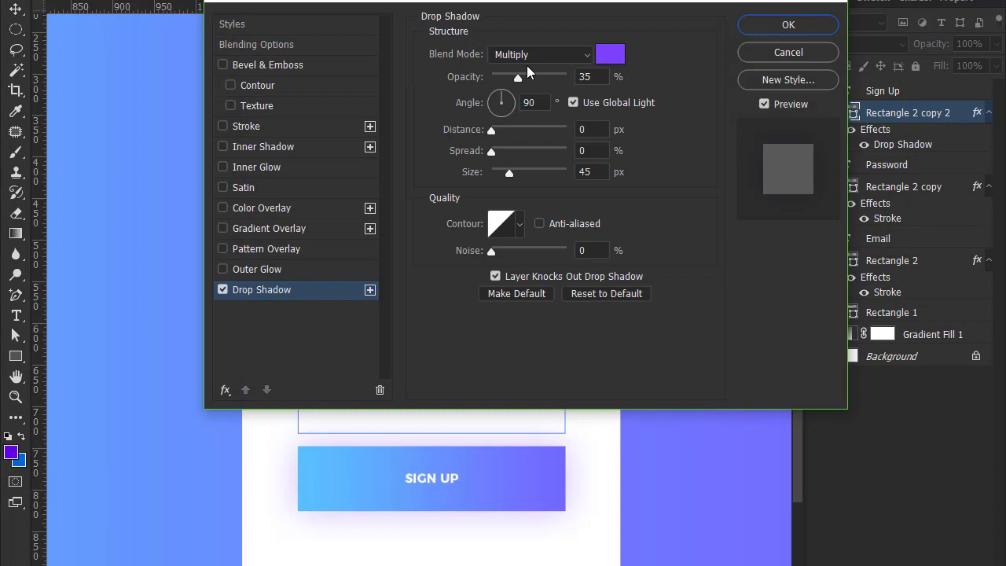
# Step: Set the SIGN UP button's Drop Shadow: dark blue, angle 90, distance 8 px, size 15 px, 33% opacity
pyautogui.moveTo(503, 173); pyautogui.dragTo(482, 185)
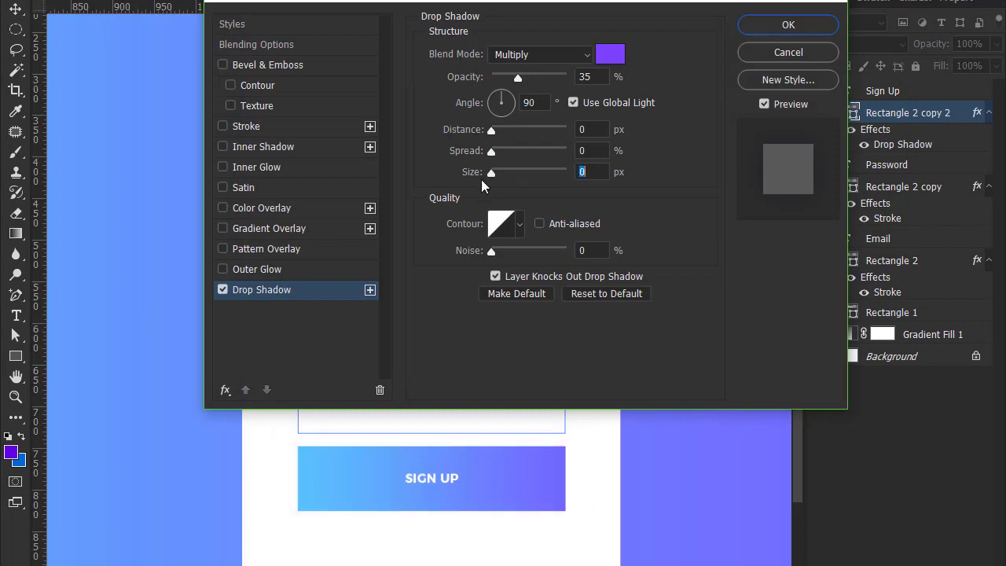
pyautogui.moveTo(517, 77); pyautogui.dragTo(534, 78)
pyautogui.moveTo(424, 481); pyautogui.dragTo(434, 507)
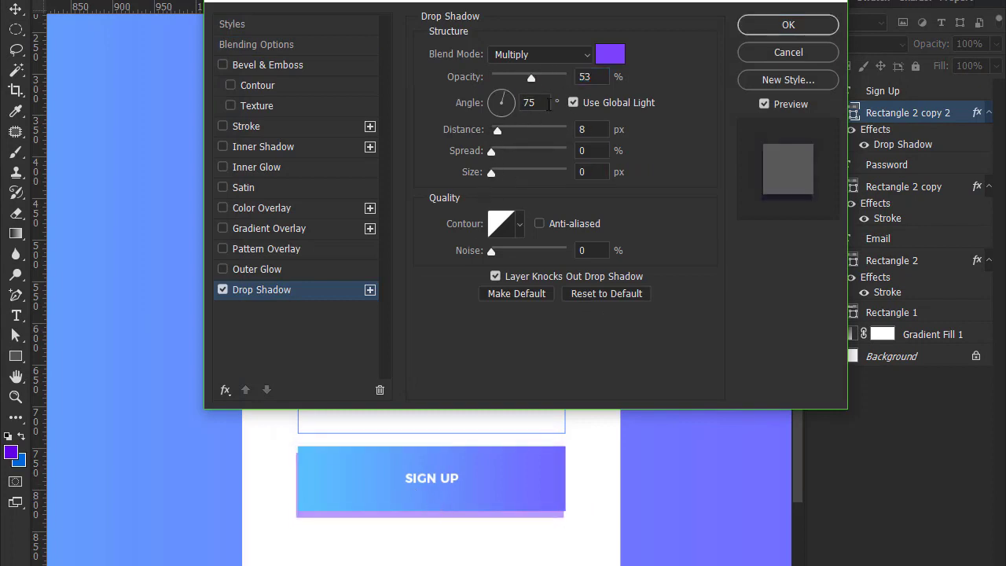
pyautogui.write('90')
pyautogui.click(610, 54)
pyautogui.click(576, 333)
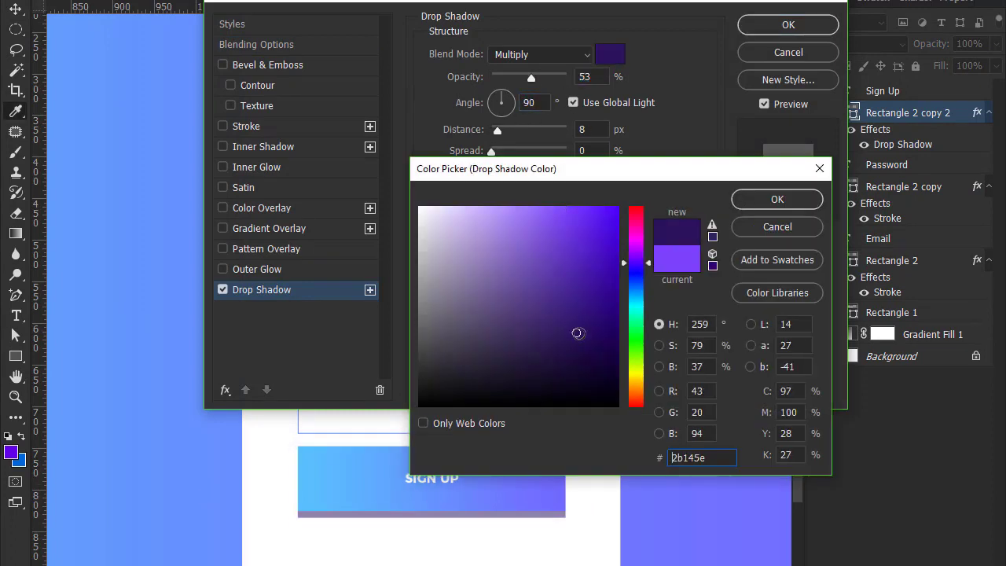
pyautogui.moveTo(577, 333); pyautogui.dragTo(557, 309)
pyautogui.click(777, 198)
pyautogui.moveTo(532, 77); pyautogui.dragTo(517, 77)
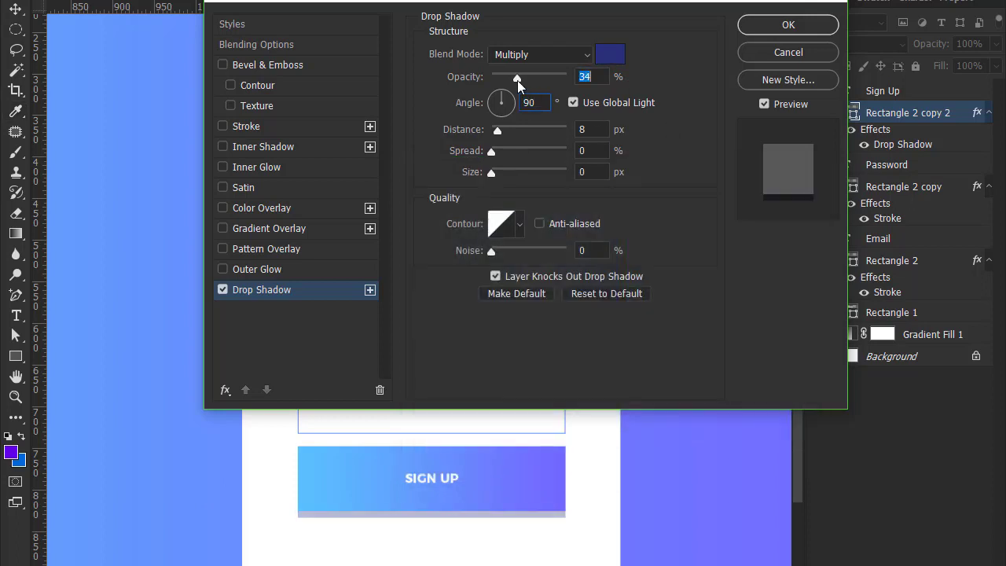
pyautogui.moveTo(492, 173); pyautogui.dragTo(500, 174)
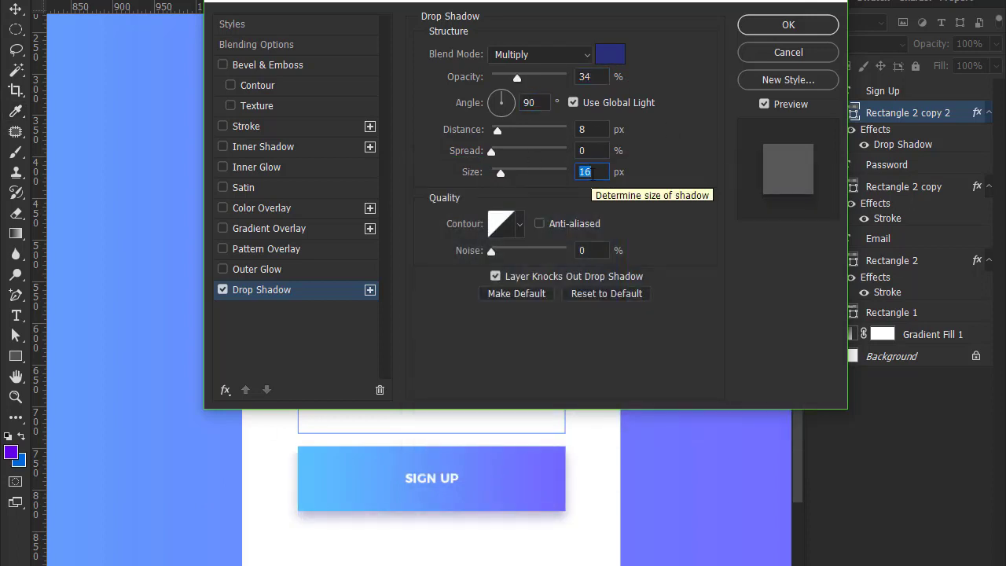
pyautogui.write('15')
pyautogui.moveTo(517, 77)
pyautogui.mouseDown()
pyautogui.moveTo(526, 78)
pyautogui.moveTo(516, 77)
pyautogui.mouseUp()
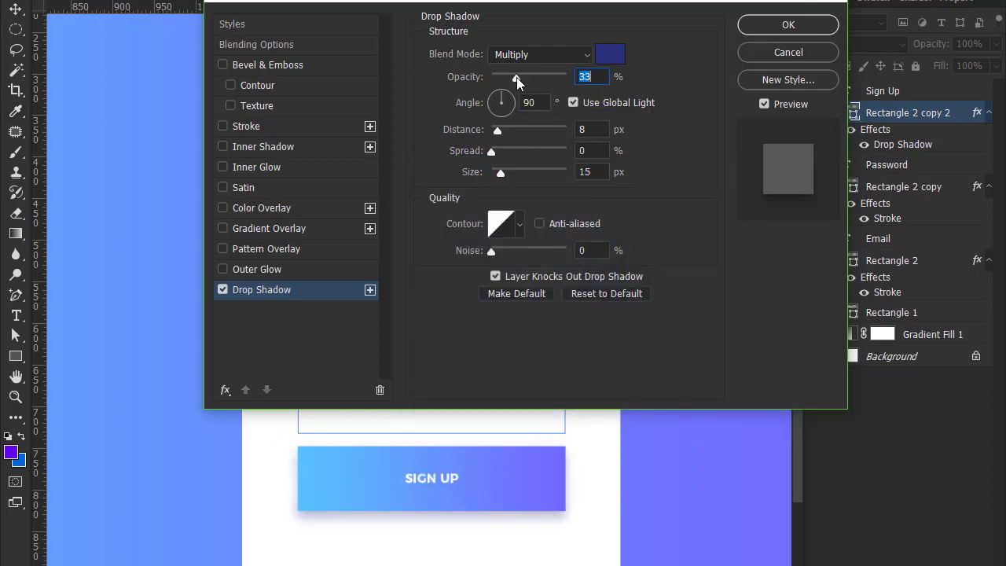
pyautogui.click(788, 24)
pyautogui.hotkey('ctrl', '-')
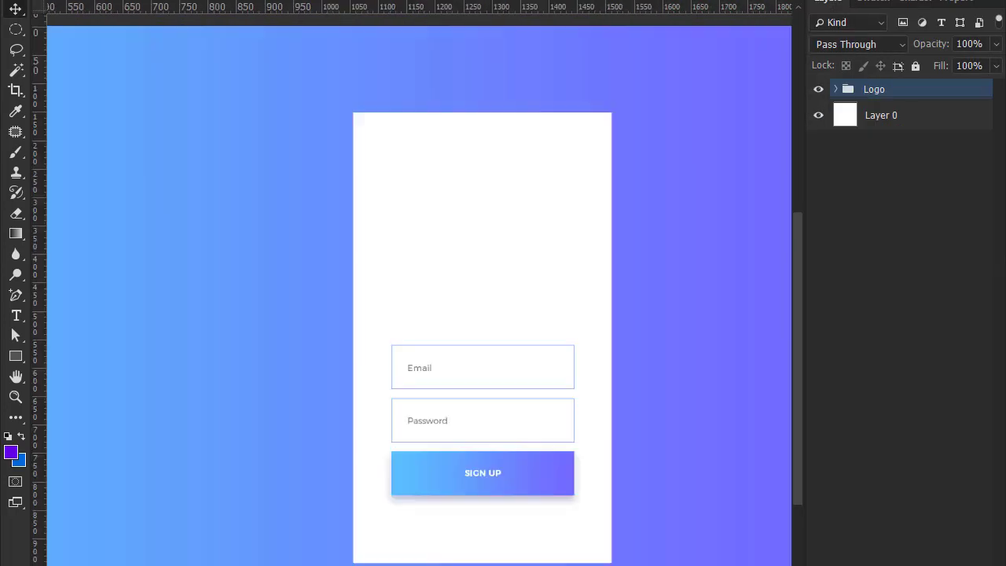
# Step: Place the scaled .GLOBE logo on the card and give Rectangle 1 a larger 56%-opacity drop shadow
pyautogui.moveTo(477, 233); pyautogui.dragTo(511, 246)
pyautogui.press('Return')
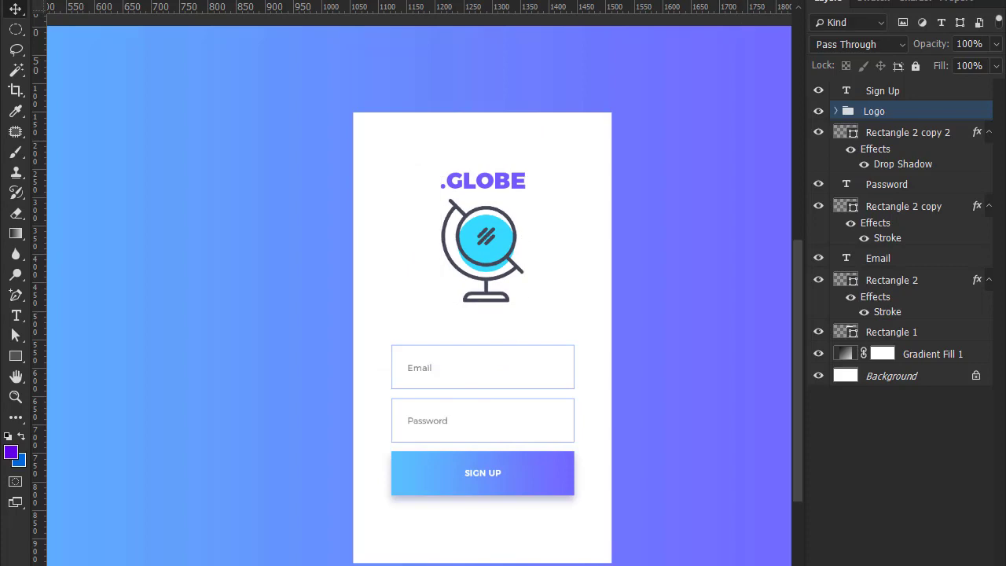
pyautogui.doubleClick(967, 331)
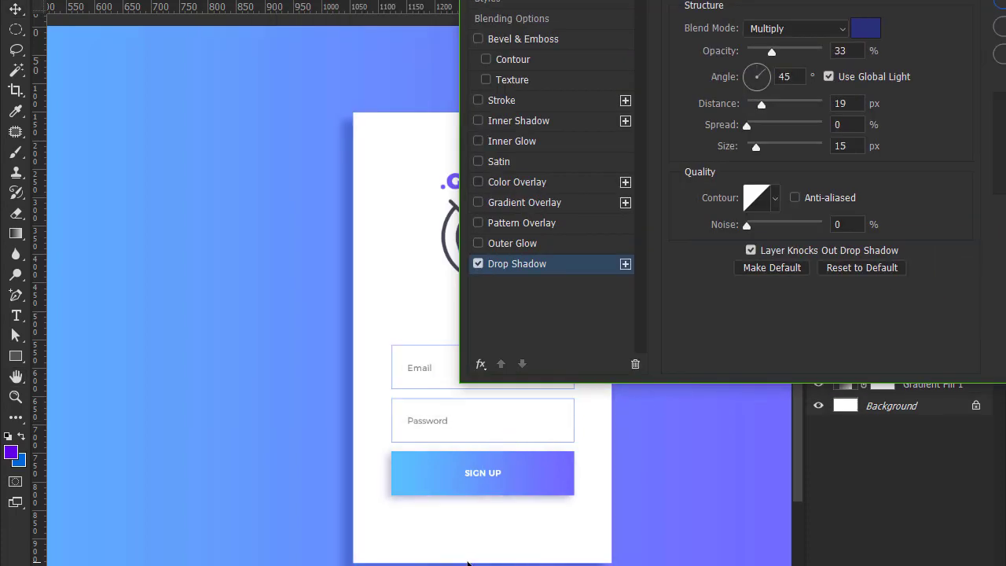
pyautogui.moveTo(774, 52)
pyautogui.mouseDown()
pyautogui.moveTo(811, 52)
pyautogui.moveTo(788, 52)
pyautogui.mouseUp()
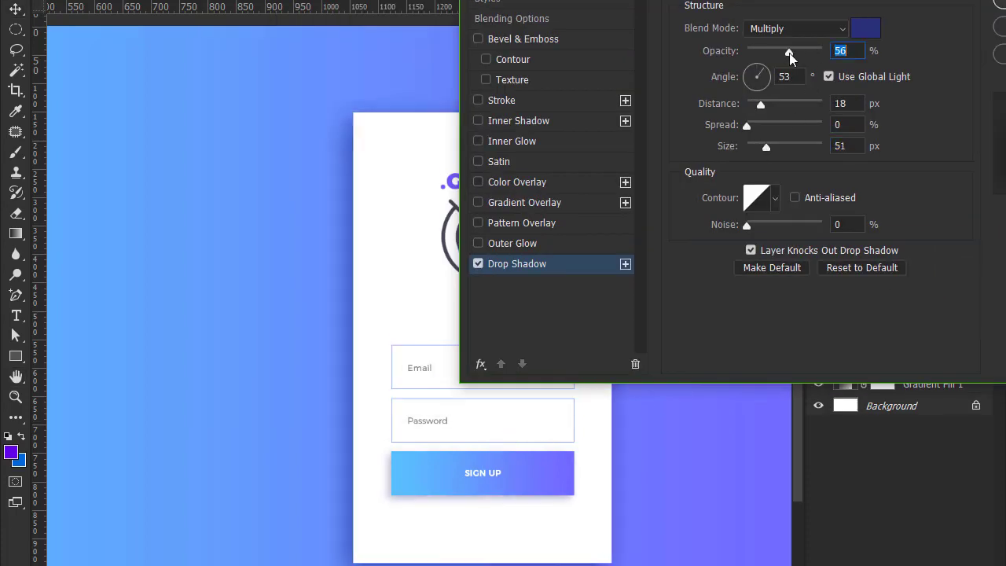
pyautogui.moveTo(766, 146); pyautogui.dragTo(772, 146)
pyautogui.moveTo(760, 103); pyautogui.dragTo(773, 103)
pyautogui.click(884, 9)
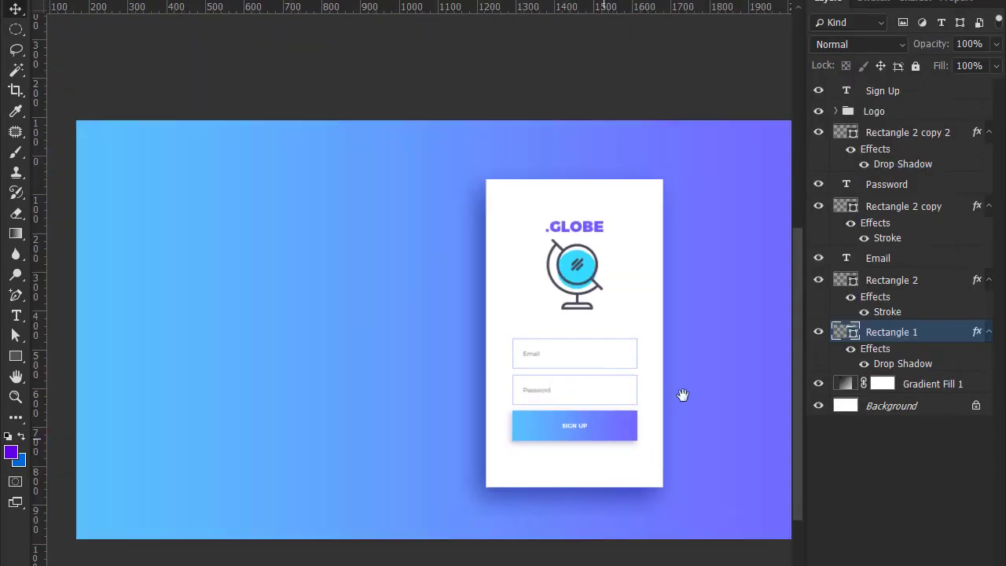
# Step: Group all card layers as 'Design' and move the card about 55 px right
pyautogui.click(877, 89)
pyautogui.keyDown('shift'); pyautogui.click(864, 384); pyautogui.keyUp('shift')
pyautogui.hotkey('ctrl', 'g')
pyautogui.doubleClick(880, 90)
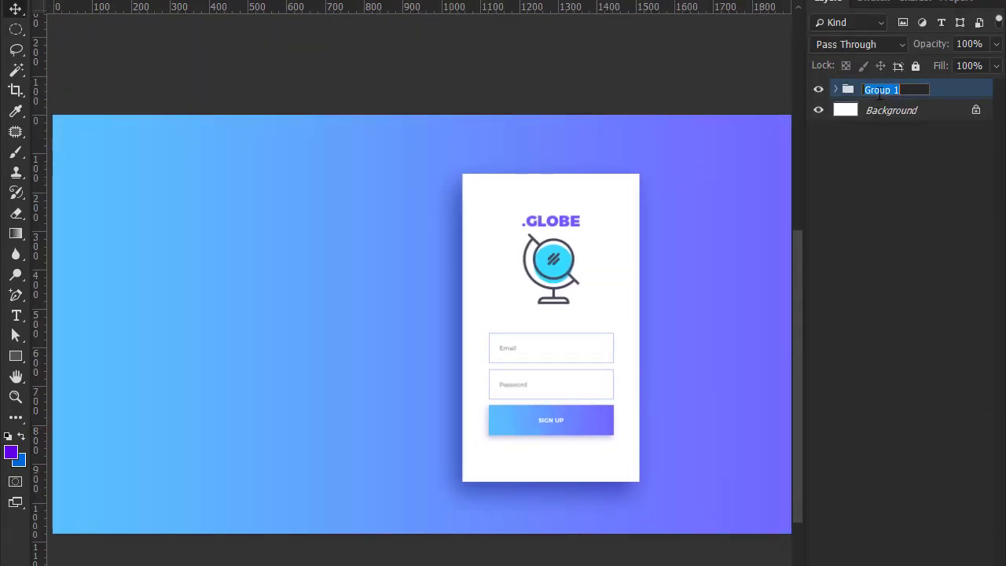
pyautogui.write('Design')
pyautogui.press('Return')
pyautogui.hotkey('ctrl', 'a')
pyautogui.moveTo(549, 314); pyautogui.dragTo(594, 311)
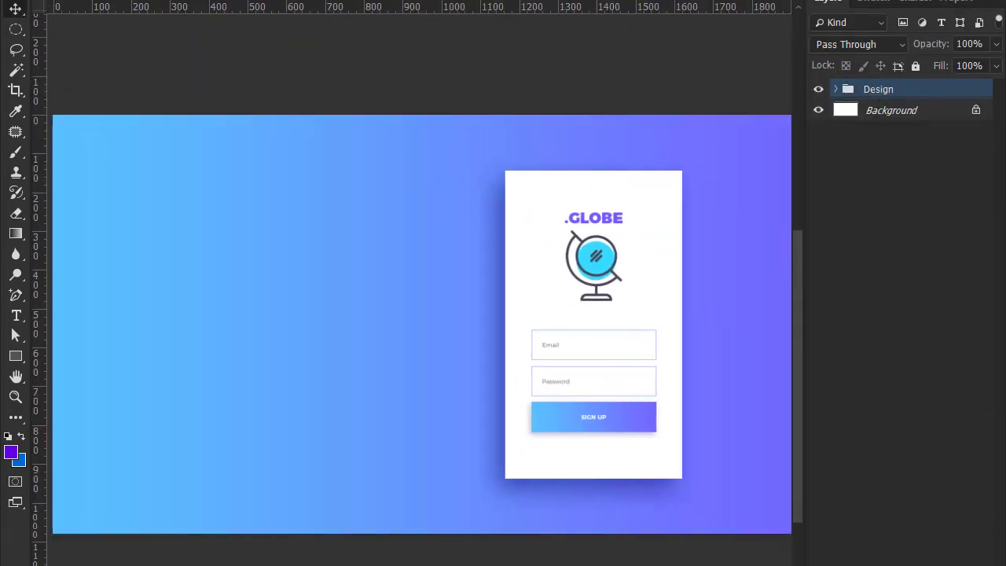
# Step: Add a large white 'SIGN UP' heading on the gradient's left side
pyautogui.press('t')
pyautogui.click(150, 302)
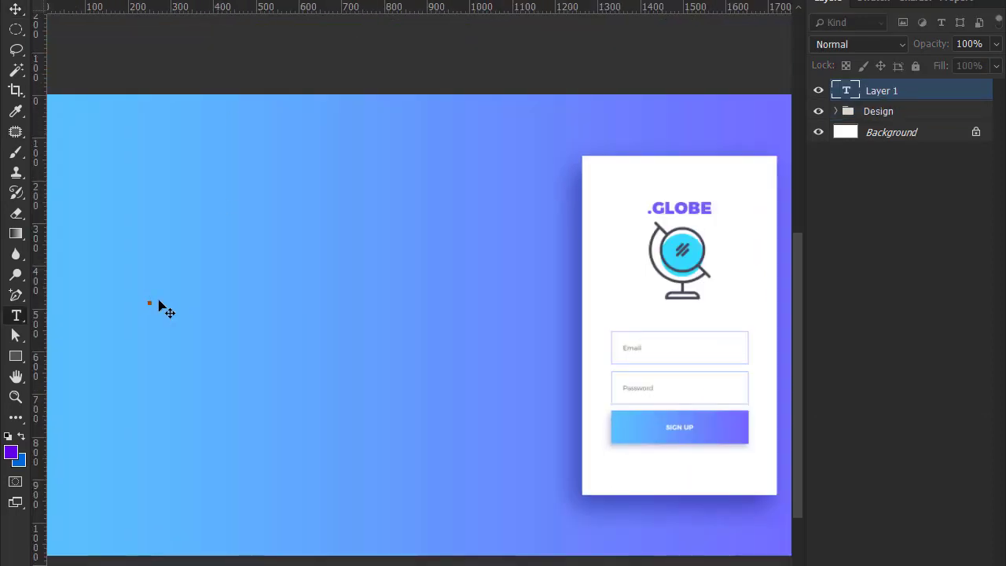
pyautogui.write('SIGN UP')
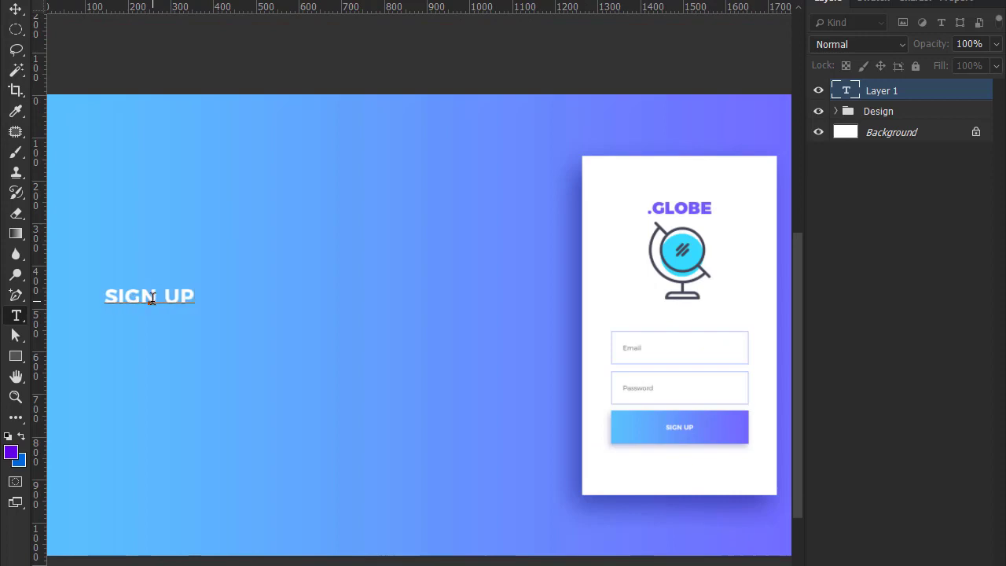
pyautogui.hotkey('ctrl', 'a')
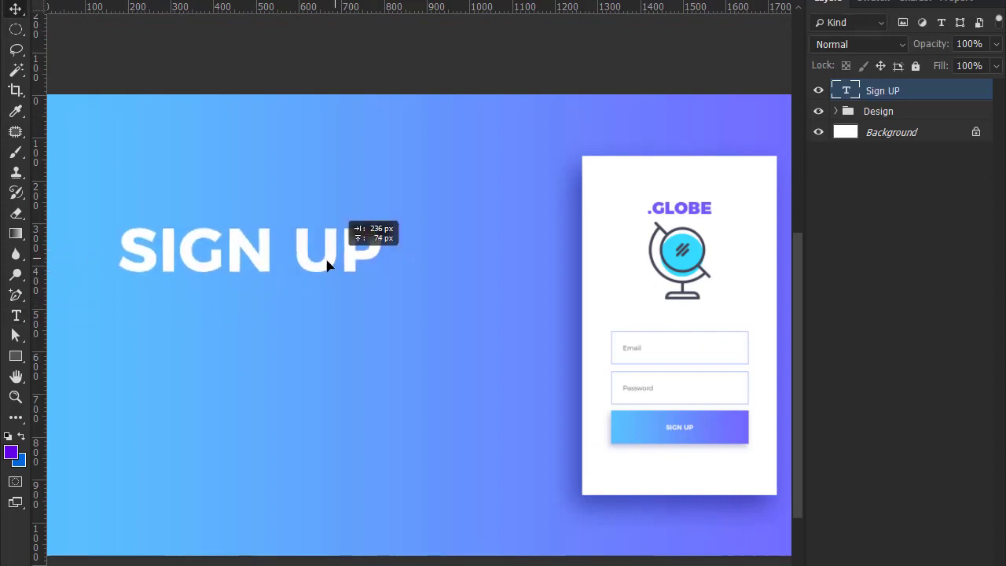
pyautogui.moveTo(224, 294); pyautogui.dragTo(314, 267)
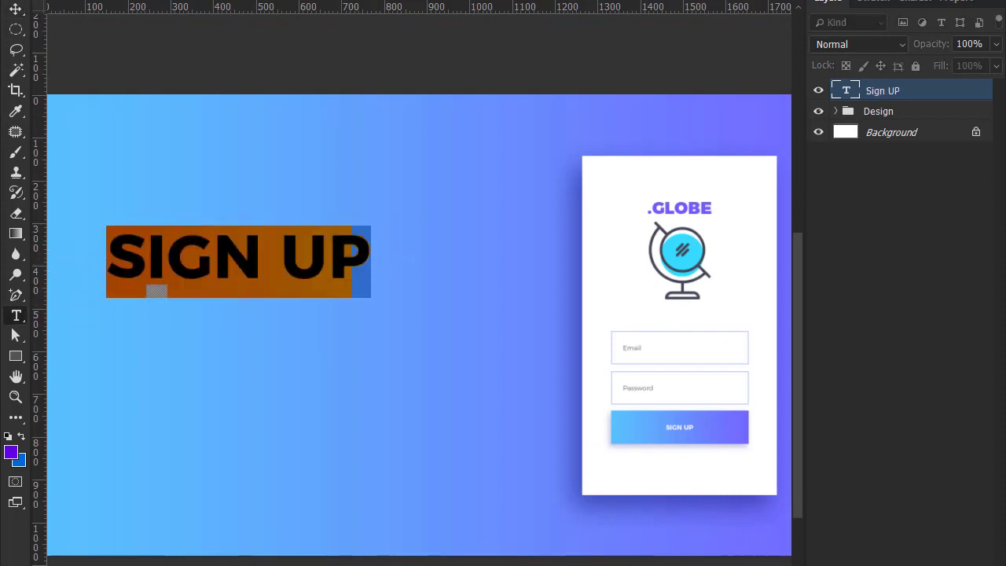
pyautogui.hotkey('ctrl', 'shift', '.')
pyautogui.hotkey('ctrl', 'shift', '.')
pyautogui.hotkey('ctrl', 'shift', '.')
pyautogui.hotkey('ctrl', 'shift', '.')
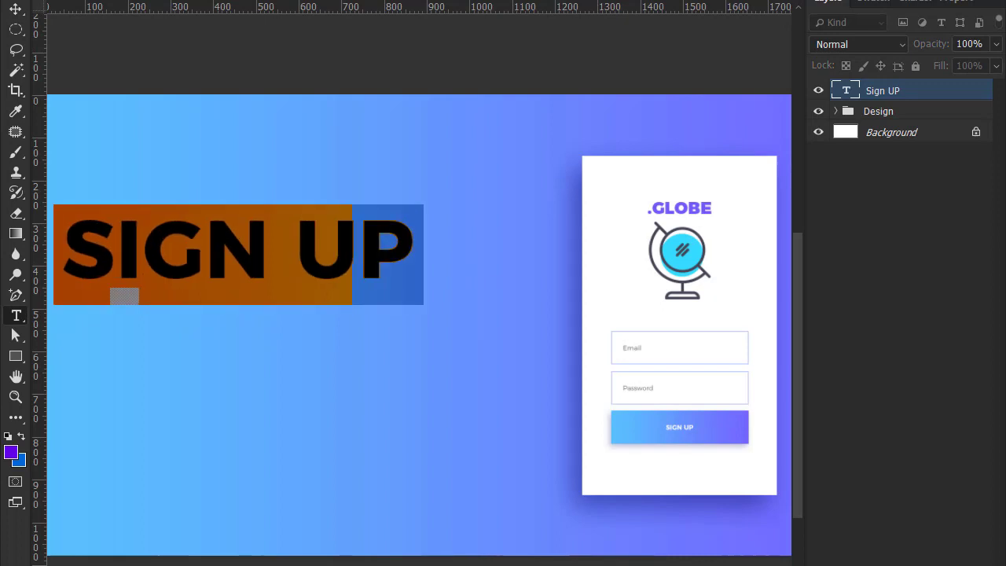
pyautogui.hotkey('ctrl', 'Return')
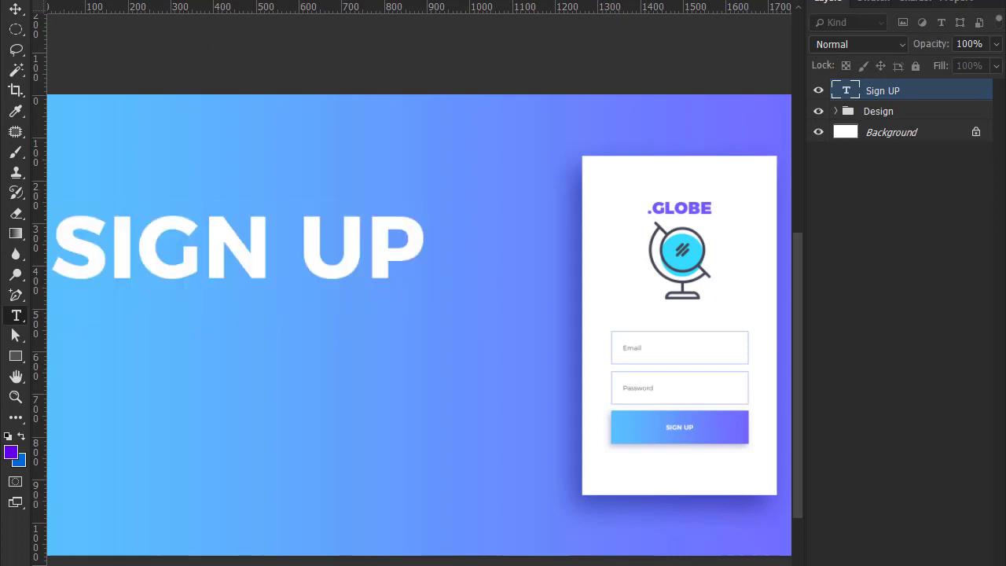
pyautogui.press('v')
pyautogui.moveTo(289, 260)
pyautogui.mouseDown()
pyautogui.moveTo(310, 254)
pyautogui.moveTo(346, 422)
pyautogui.mouseUp()
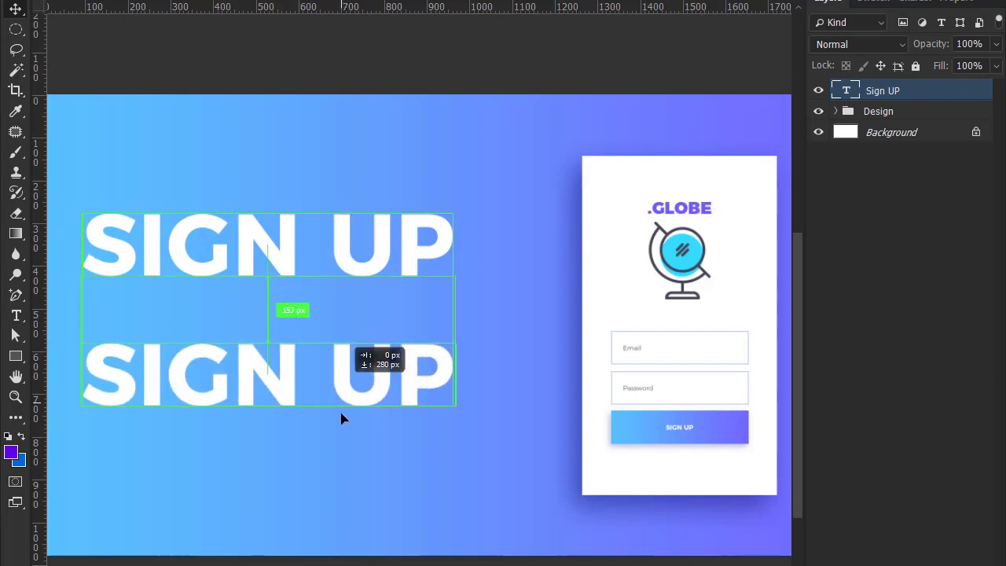
# Step: Duplicate the heading, retype it as a thinner 'DAY 01', and move it beneath SIGN UP
pyautogui.press('t')
pyautogui.click(351, 403)
pyautogui.hotkey('ctrl', 'a')
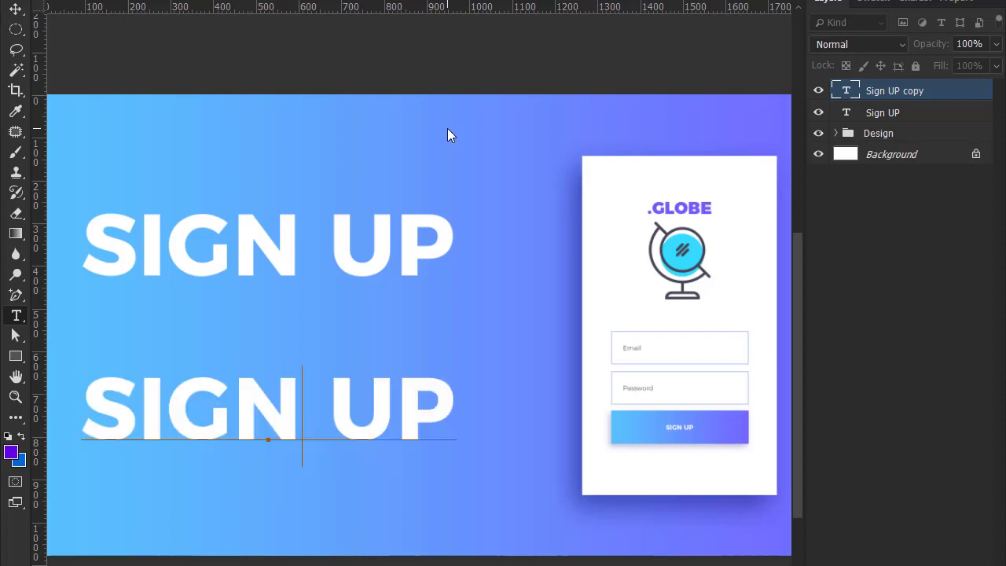
pyautogui.write('DAY')
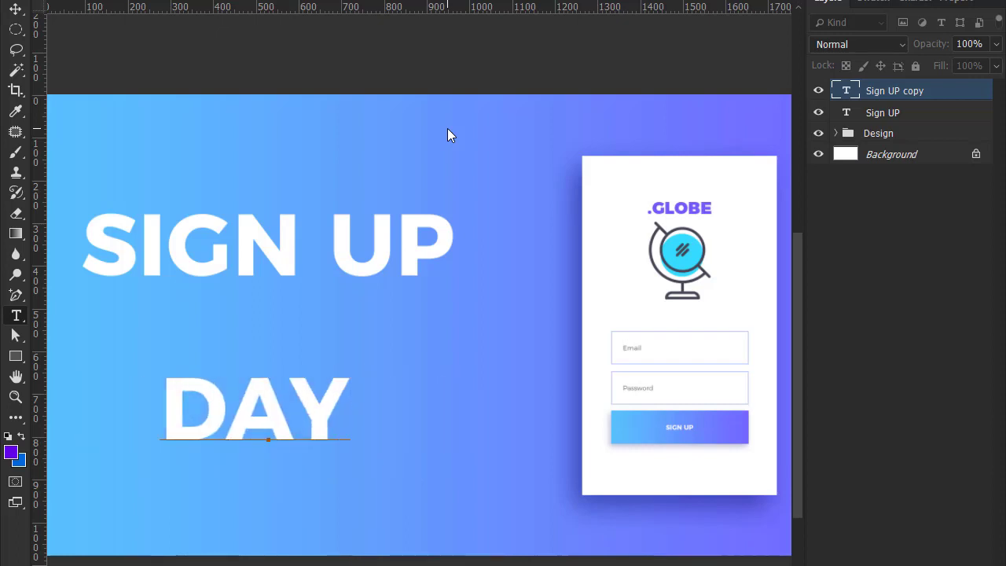
pyautogui.write(' 01')
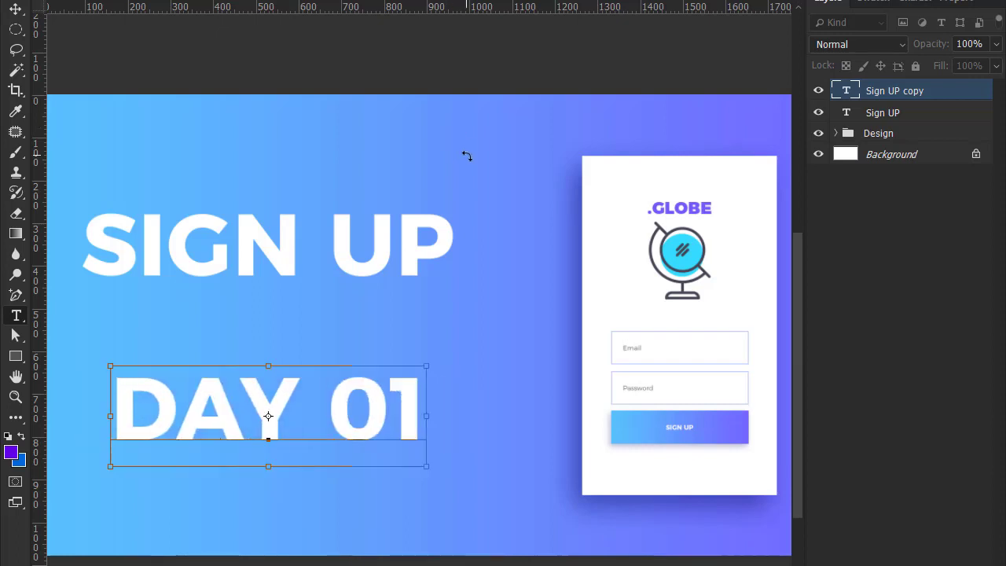
pyautogui.hotkey('ctrl', 'a')
pyautogui.hotkey('ctrl', 'Return')
pyautogui.moveTo(271, 415); pyautogui.dragTo(267, 314)
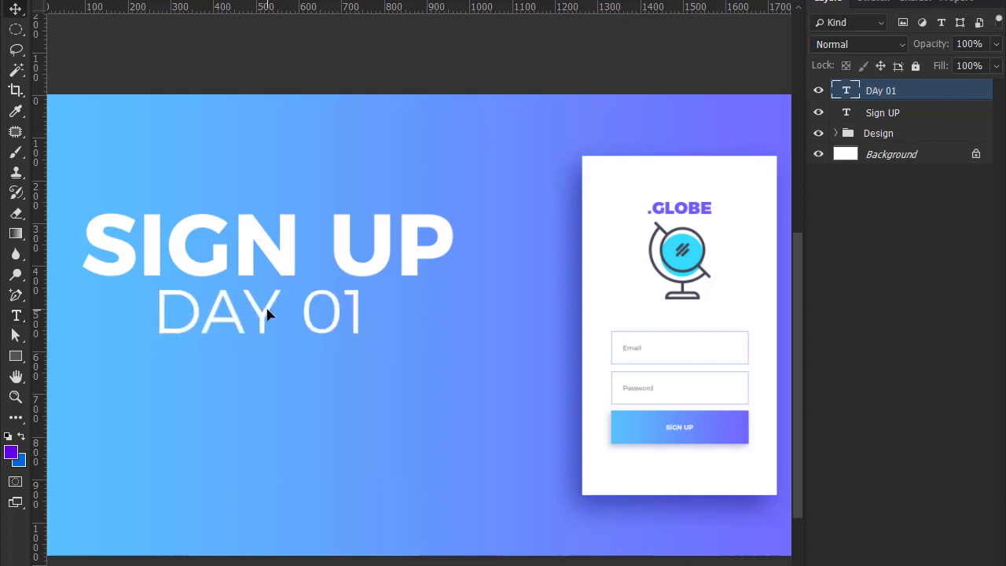
# Step: Centre the DAY 01 line horizontally under the SIGN UP heading
pyautogui.keyDown('ctrl'); pyautogui.click(847, 113); pyautogui.keyUp('ctrl')
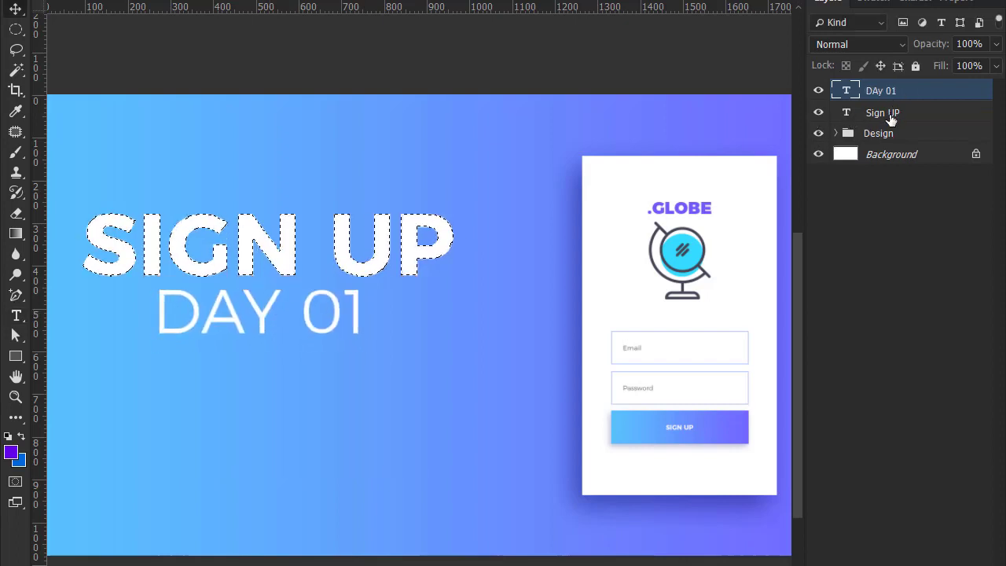
pyautogui.click(891, 115)
pyautogui.click(896, 93)
pyautogui.hotkey('shift', 'Right')
pyautogui.hotkey('shift', 'Right')
pyautogui.hotkey('ctrl', 'd')
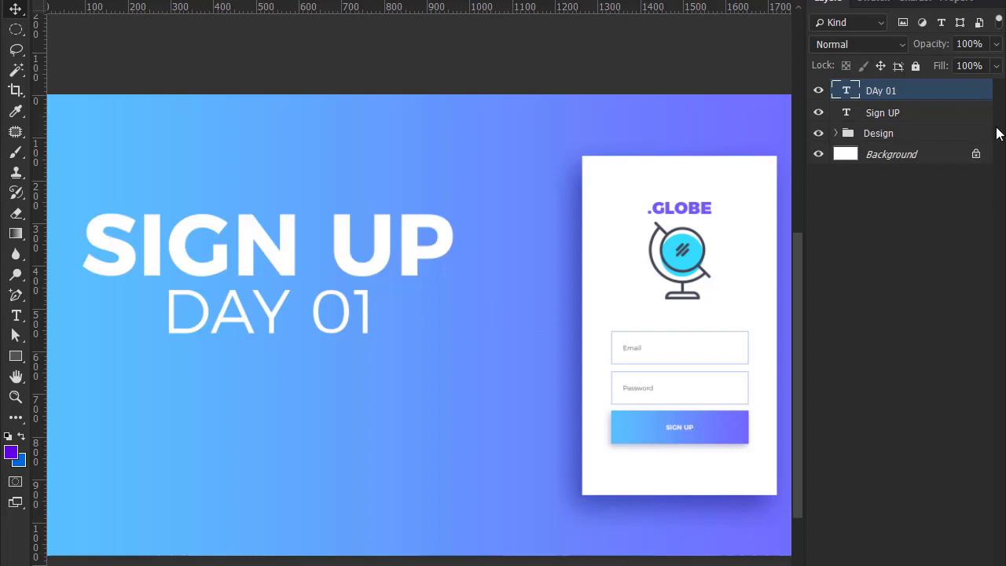
# Step: Move both SIGN UP and DAY 01 text layers down about 130 px together
pyautogui.keyDown('shift'); pyautogui.click(883, 115); pyautogui.keyUp('shift')
pyautogui.moveTo(257, 255); pyautogui.dragTo(258, 310)
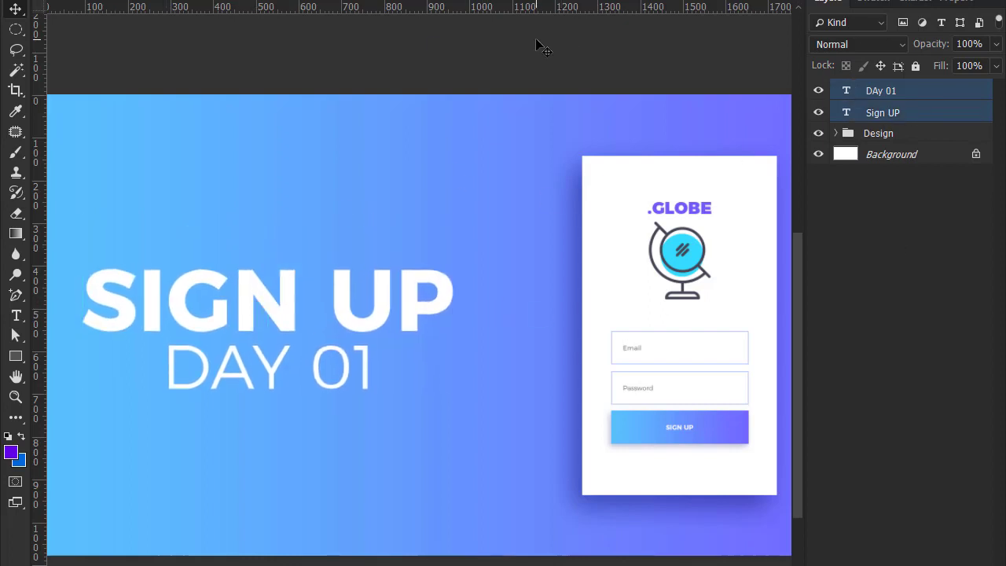
pyautogui.hotkey('alt', 'f')
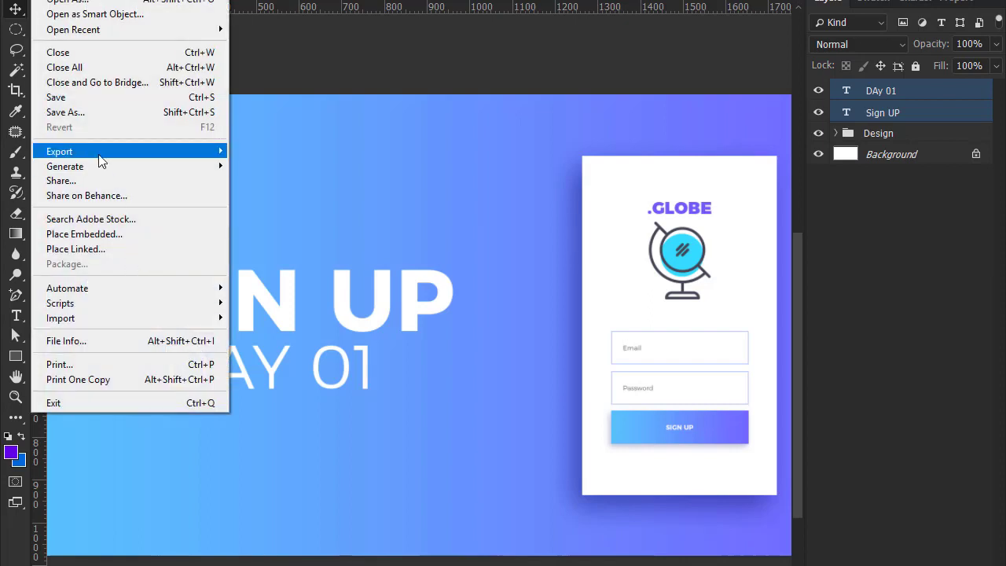
pyautogui.press('Escape')
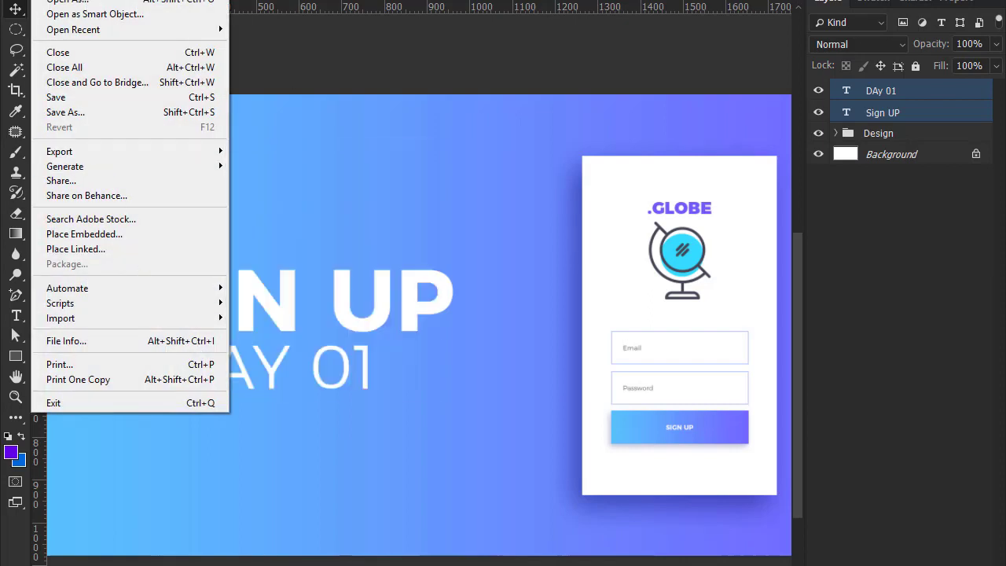
pyautogui.press('Escape')
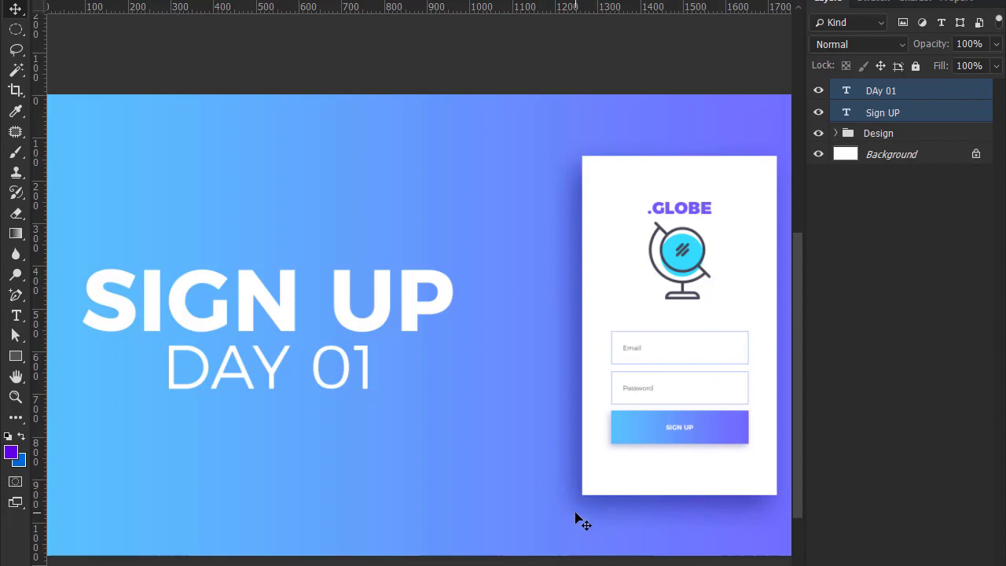
pyautogui.scroll(-1, 574, 521)
pyautogui.moveTo(574, 520); pyautogui.dragTo(490, 498)
pyautogui.scroll(2, 615, 429)
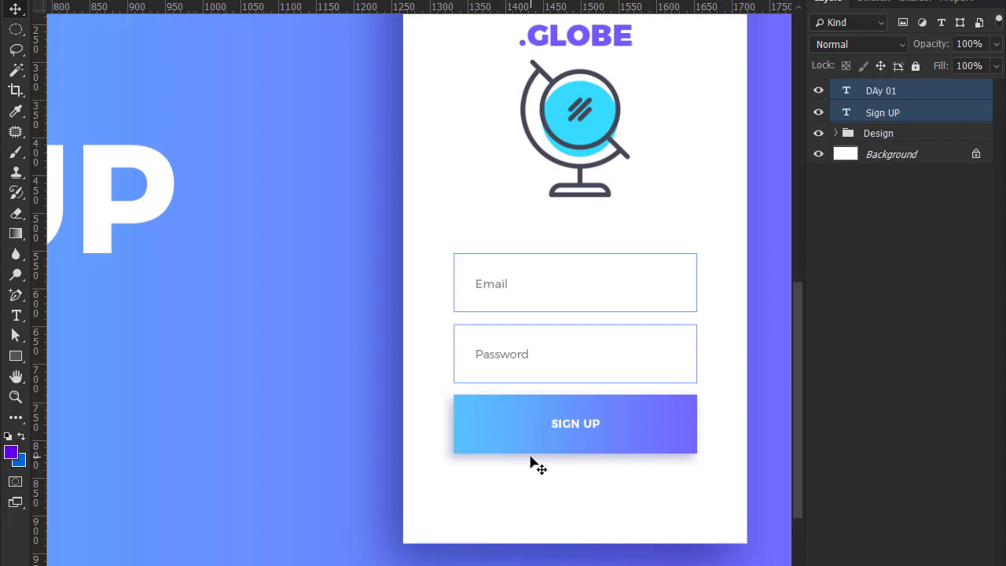
pyautogui.scroll(-1, 574, 393)
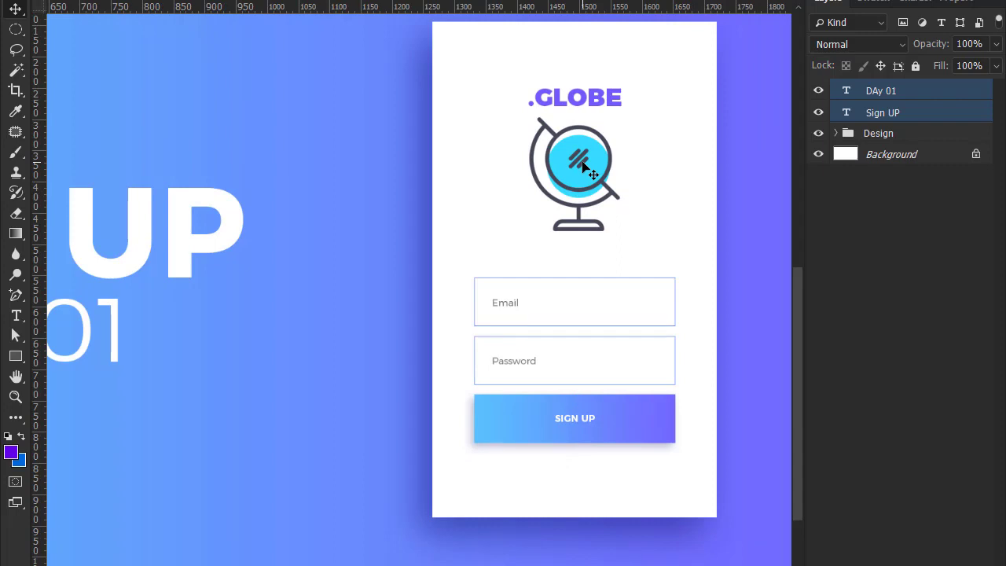
pyautogui.scroll(-1, 559, 185)
pyautogui.moveTo(427, 225); pyautogui.dragTo(481, 256)
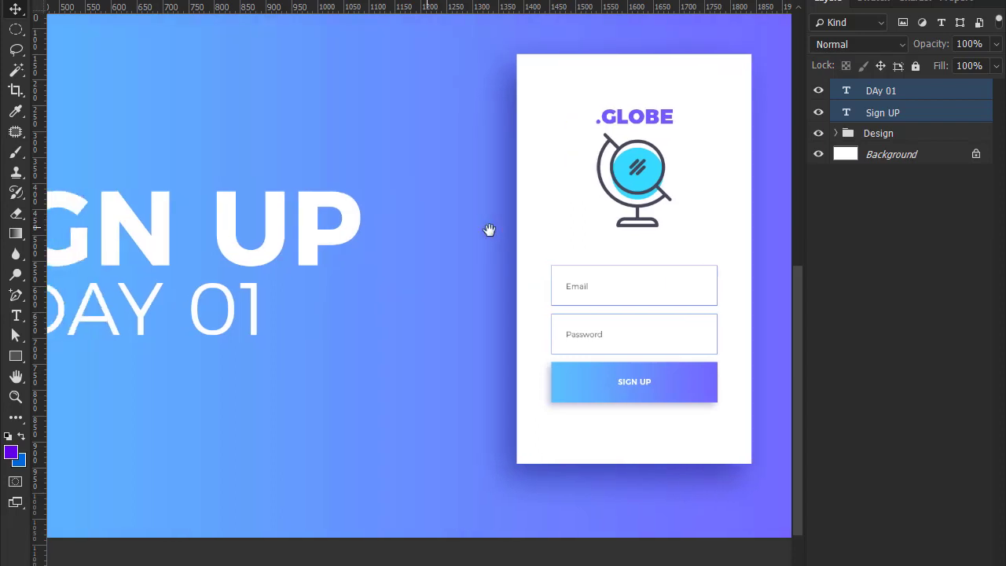
pyautogui.scroll(-1, 480, 260)
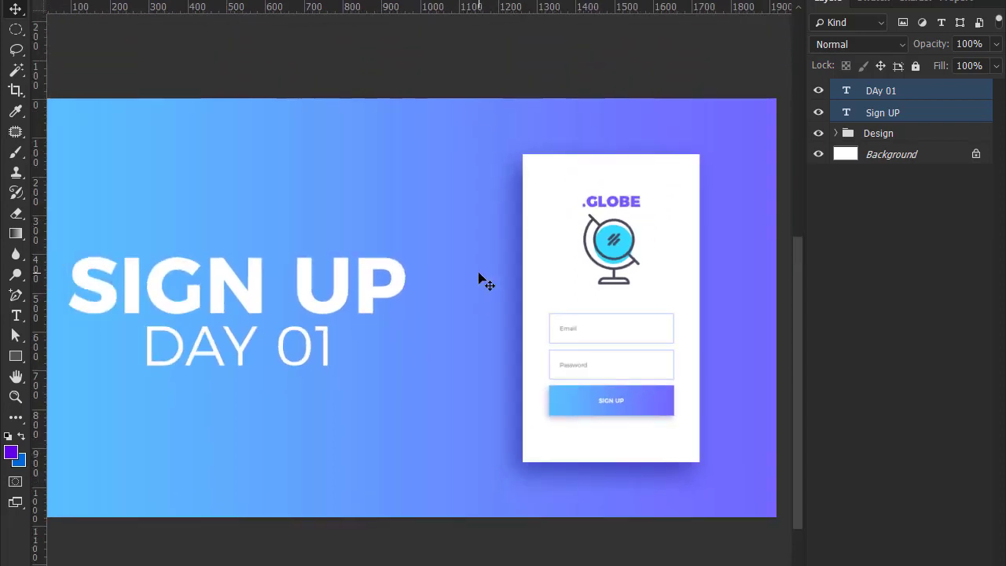